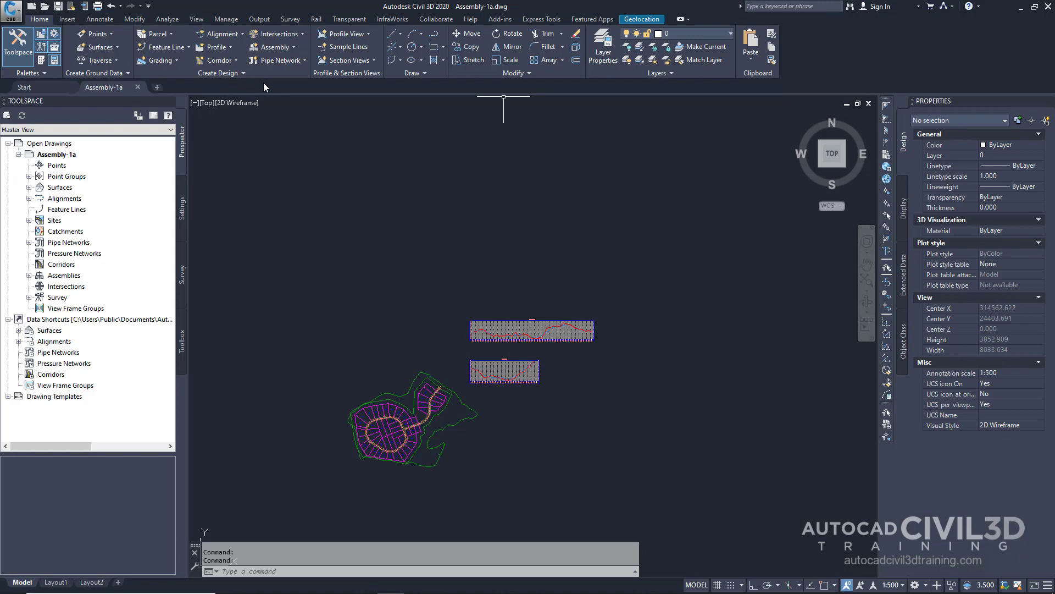
Step: Create an assembly named 'Primary Road Full Section' from the Home tab's Assembly menu
{"action": "left_click", "coordinate": [296, 49]}
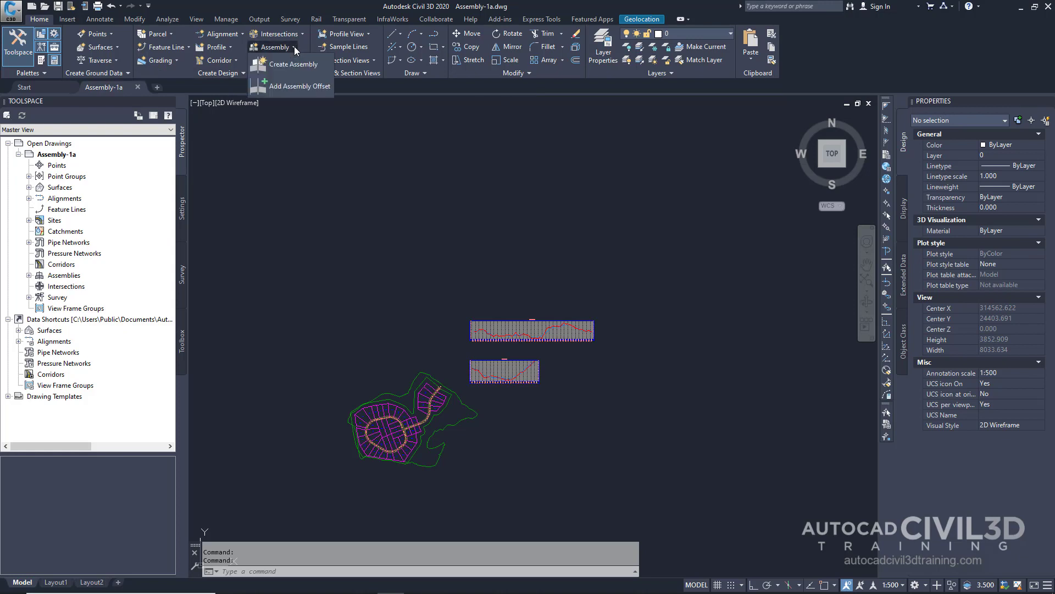
{"action": "left_click", "coordinate": [316, 67]}
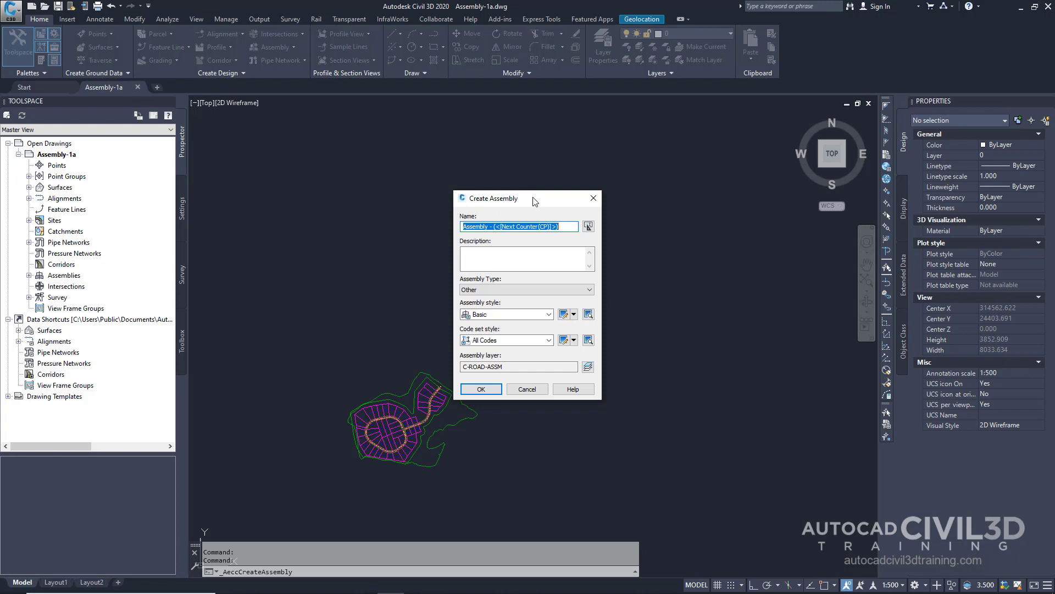
{"action": "type", "text": "P"}
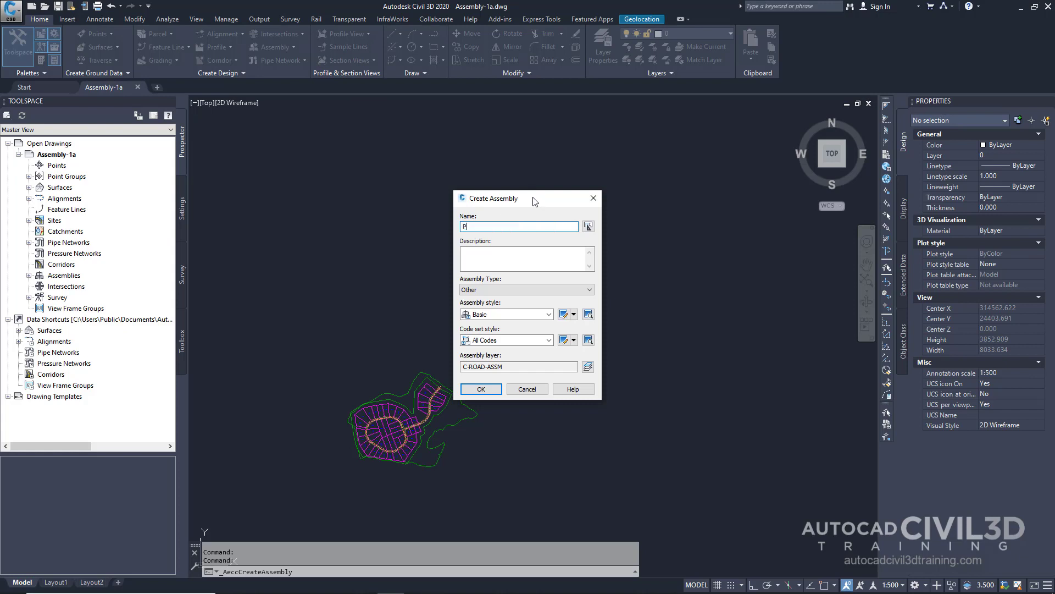
{"action": "type", "text": "rimary Road Full Section"}
{"action": "left_click", "coordinate": [481, 389]}
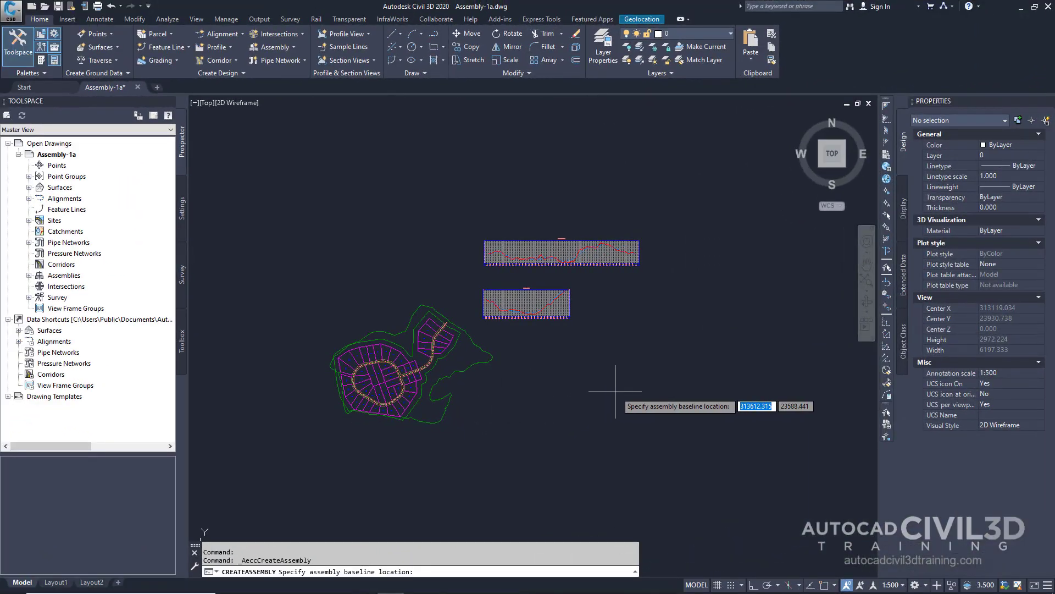
Step: Place the assembly baseline at an empty spot in the drawing
{"action": "left_click", "coordinate": [734, 379]}
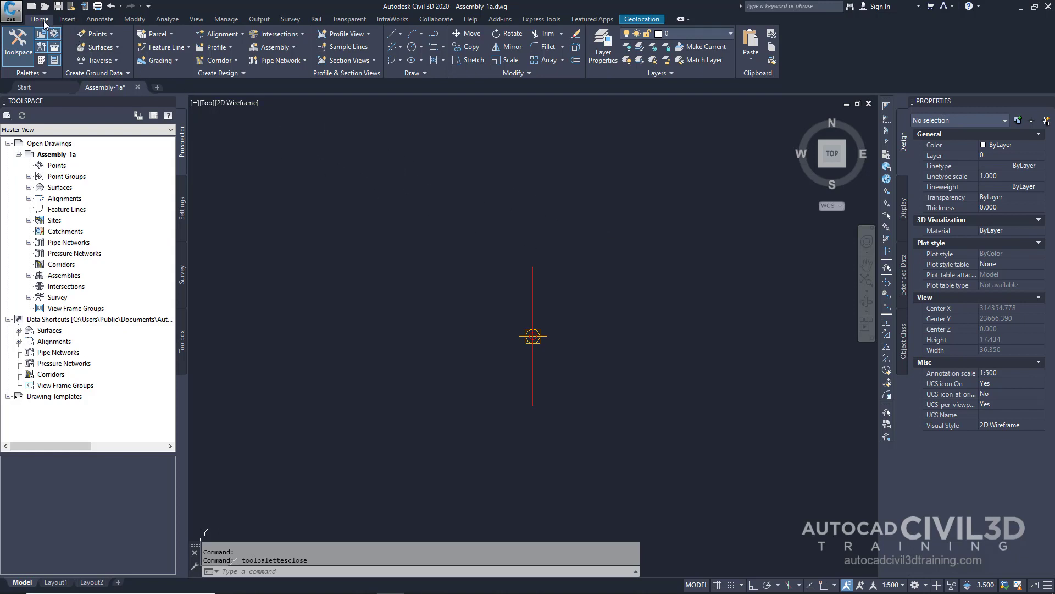
Step: Switch Tool Palettes to Civil Metric Subassemblies and show the Lanes tab
{"action": "left_click", "coordinate": [42, 61]}
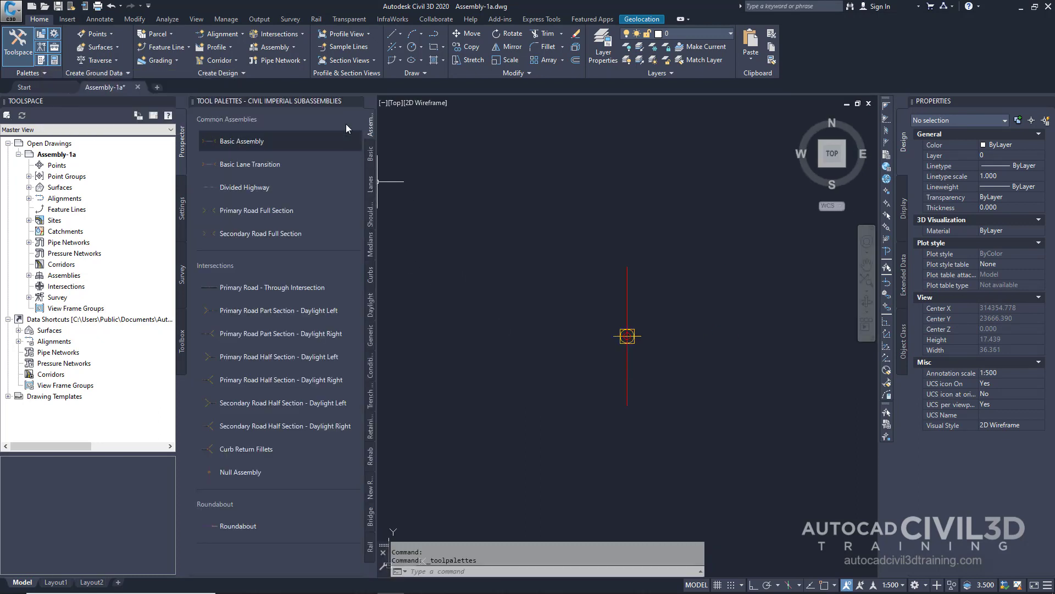
{"action": "right_click", "coordinate": [324, 100]}
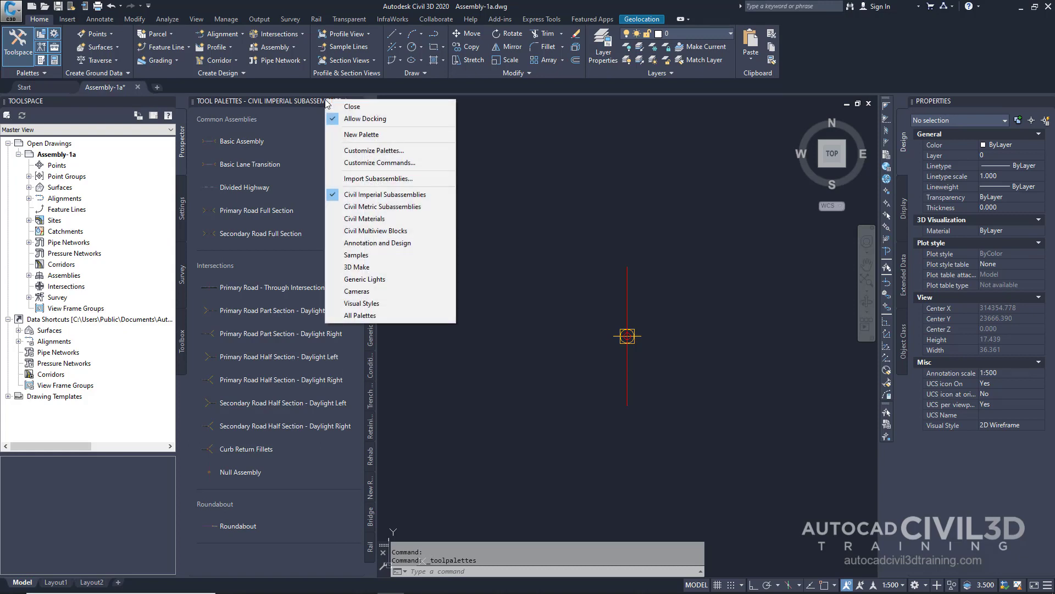
{"action": "left_click", "coordinate": [424, 207]}
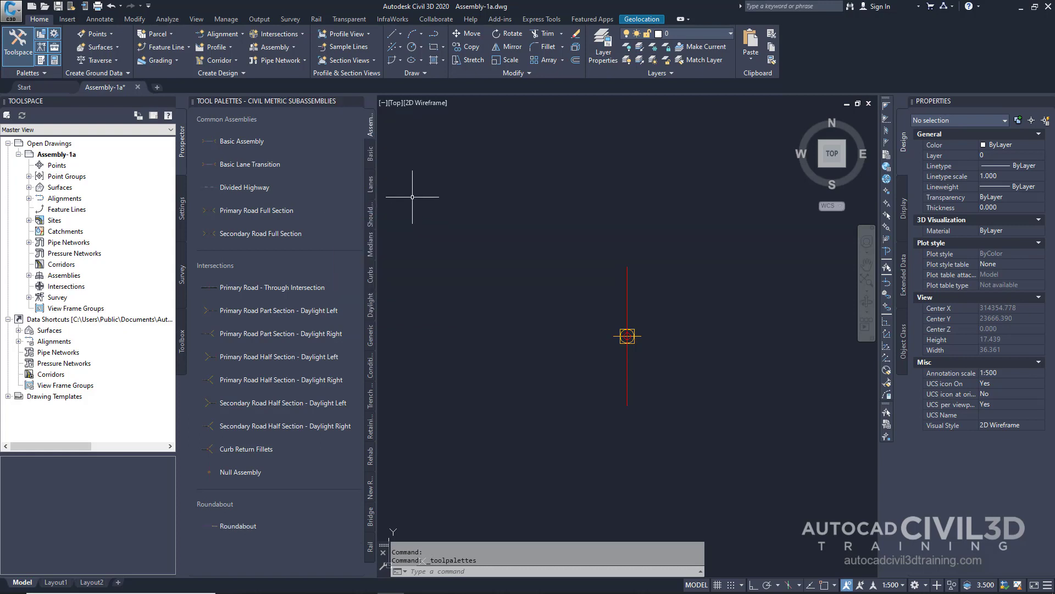
{"action": "left_click", "coordinate": [371, 194]}
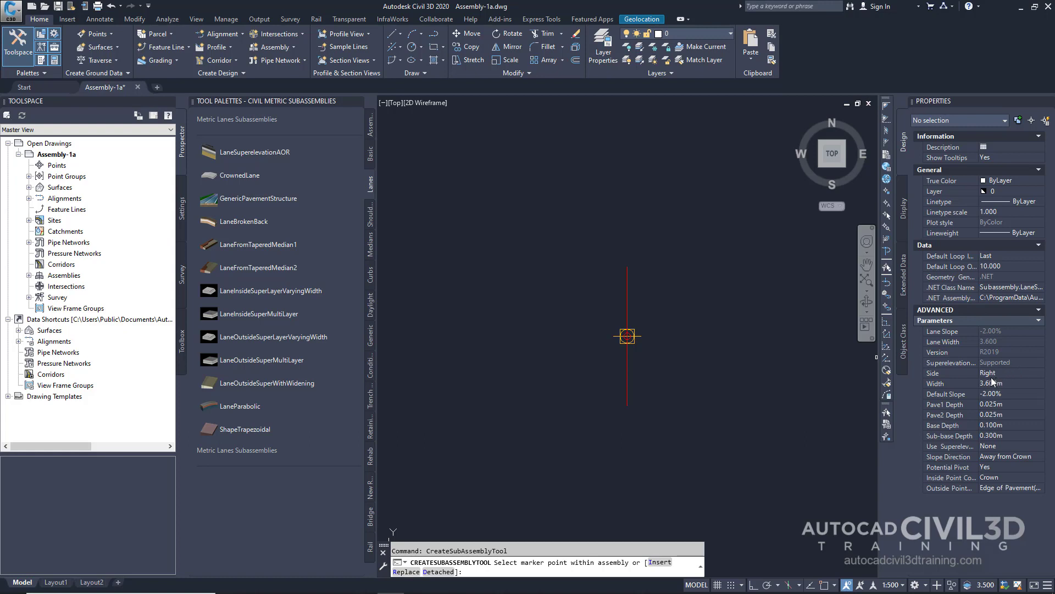
Step: Set the LaneSuperelevationAOR Width to 3.5 and Potential Pivot to No
{"action": "left_click", "coordinate": [1001, 385]}
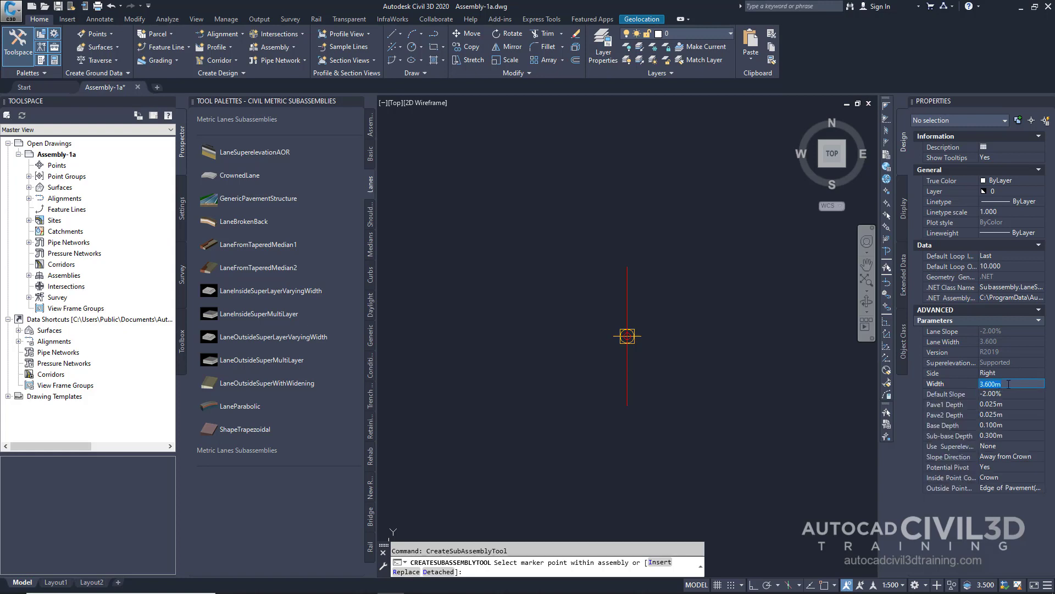
{"action": "type", "text": "3."}
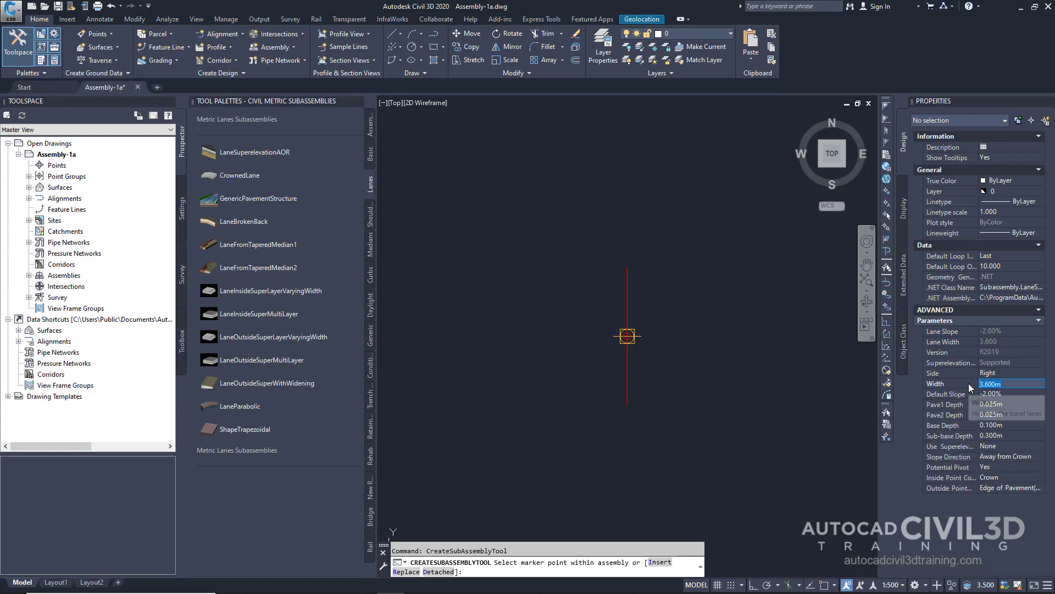
{"action": "type", "text": "5"}
{"action": "key", "text": "Tab"}
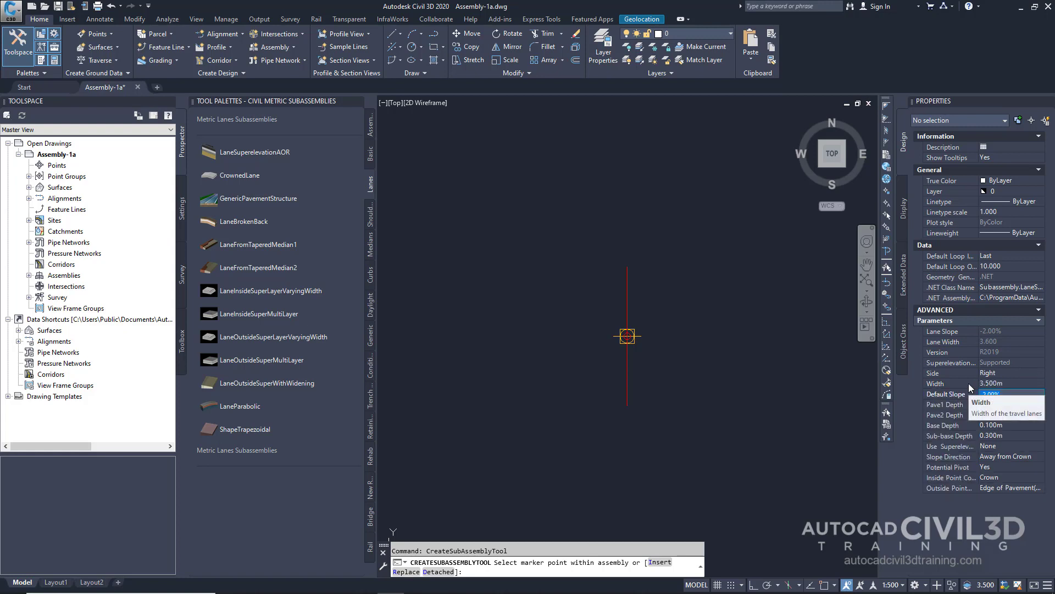
{"action": "left_click", "coordinate": [998, 467]}
{"action": "left_click", "coordinate": [1010, 470]}
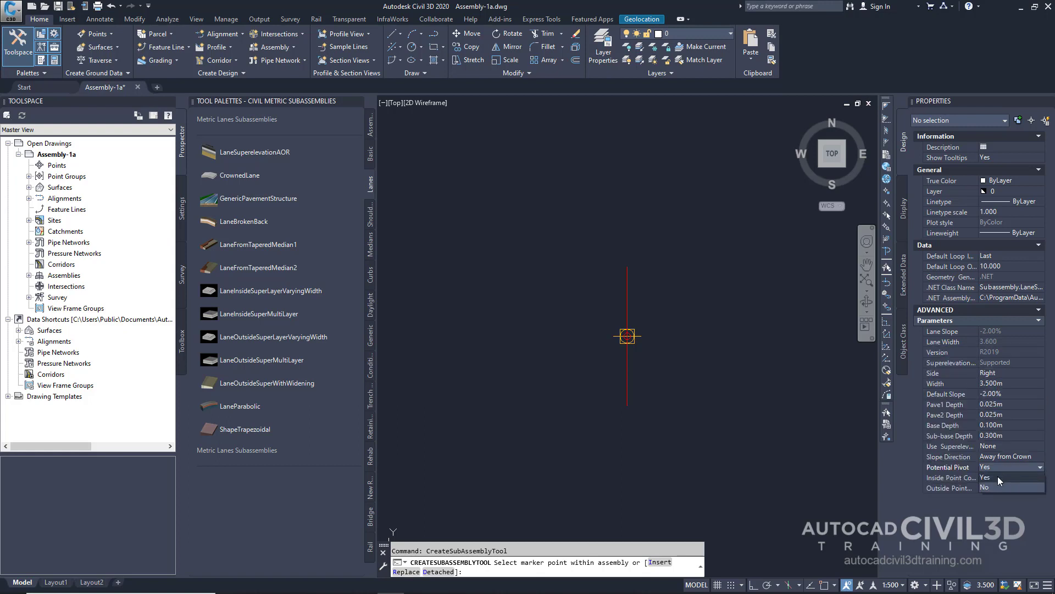
{"action": "left_click", "coordinate": [995, 487]}
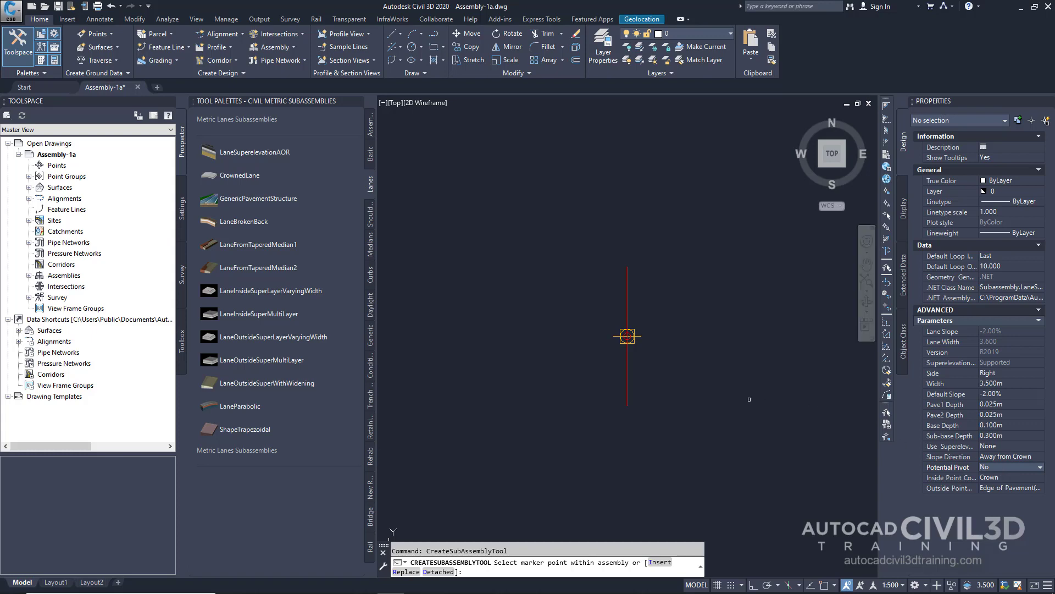
{"action": "scroll", "coordinate": [627, 335], "scroll_direction": "up", "scroll_amount": 5}
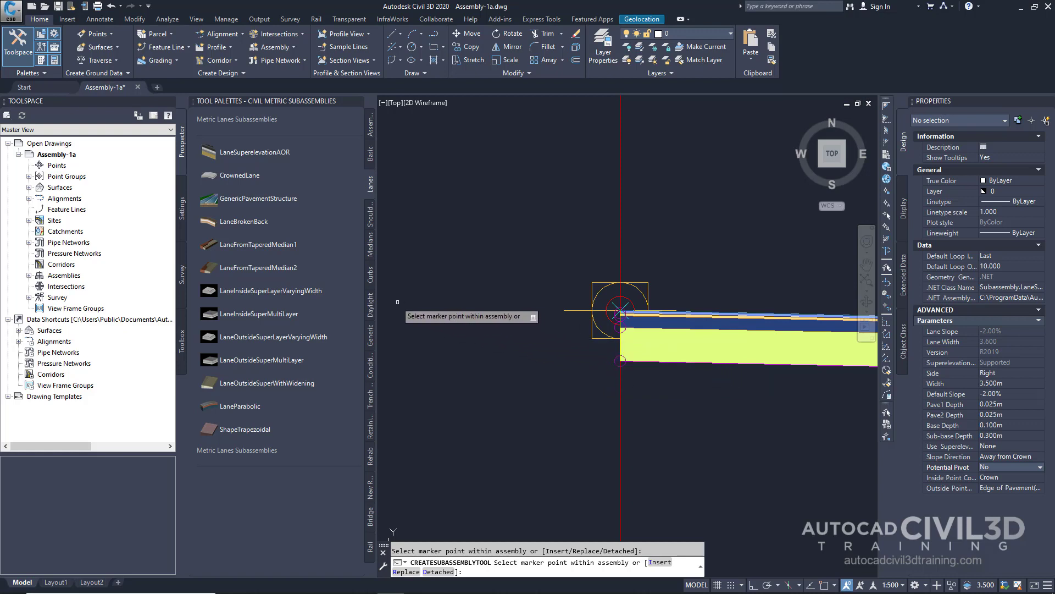
Step: Attach an UrbanCurbGutterGeneral curb from the Curbs tab at the lane's outer edge
{"action": "left_click", "coordinate": [370, 278]}
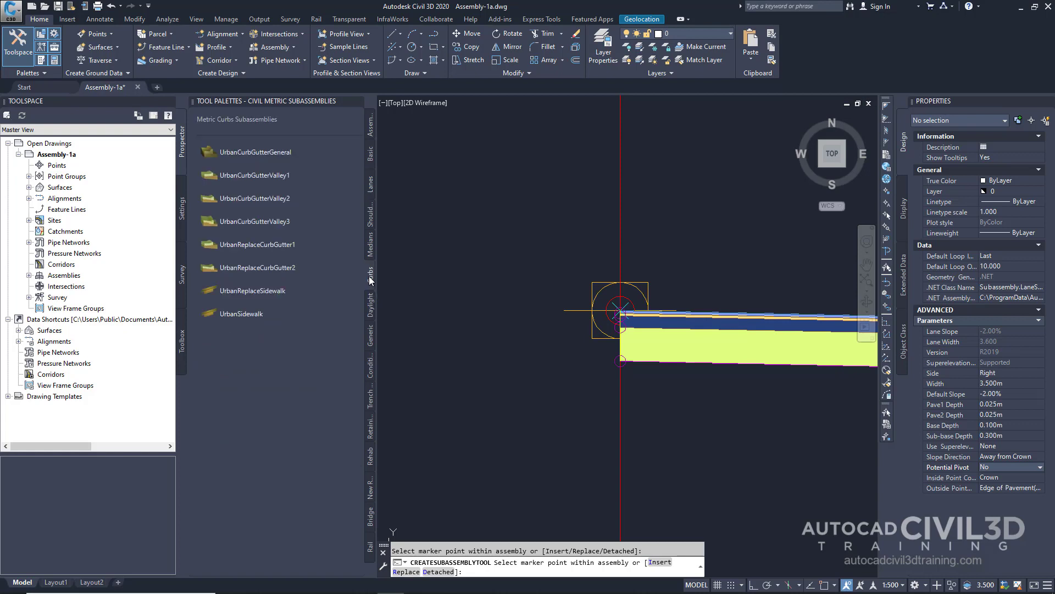
{"action": "left_click", "coordinate": [287, 157]}
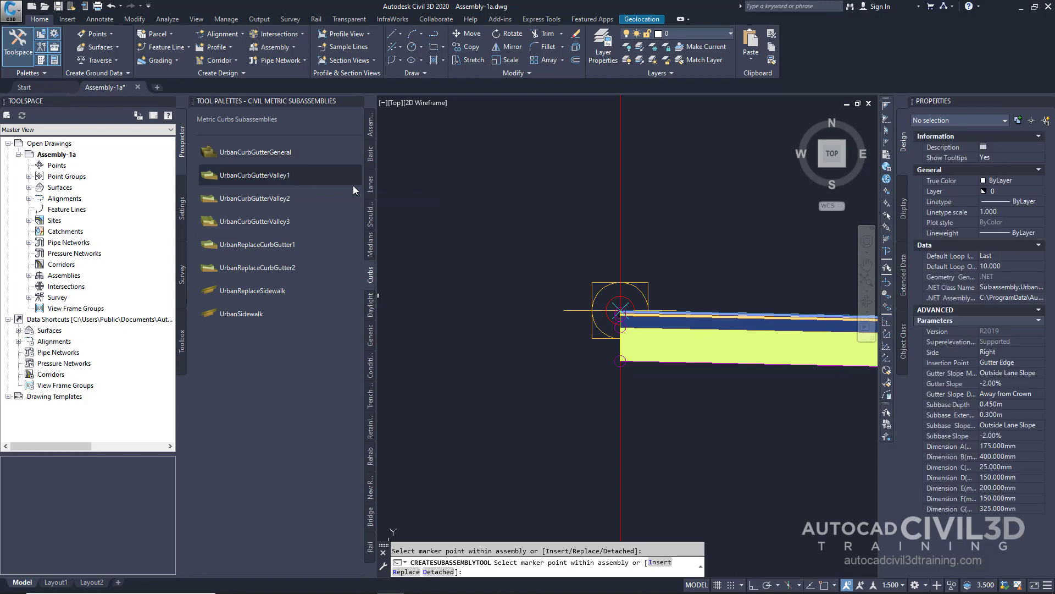
{"action": "middle_click_drag", "start_coordinate": [614, 294], "coordinate": [476, 302]}
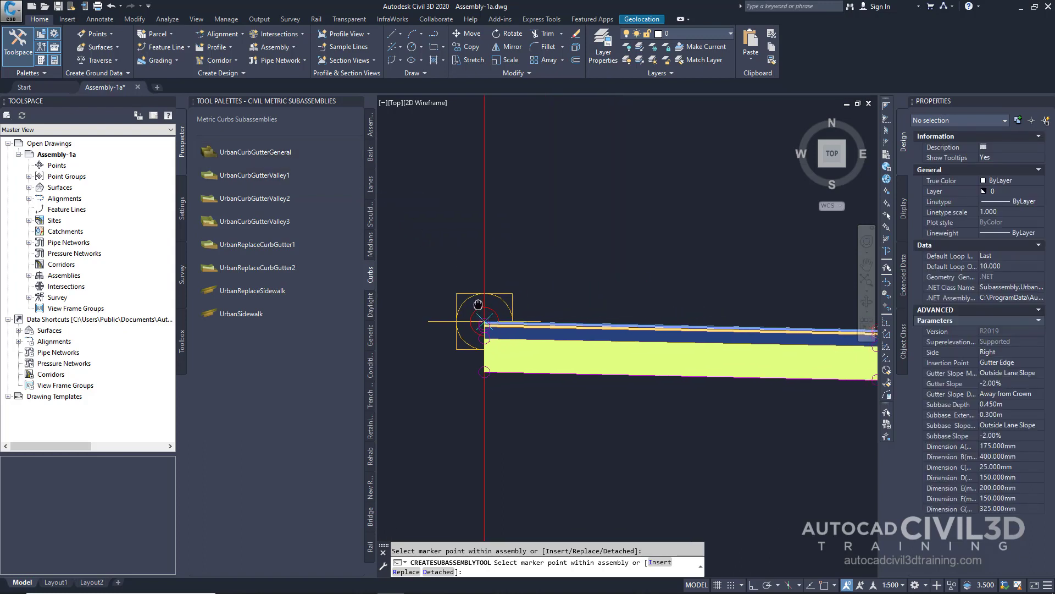
{"action": "middle_click_drag", "start_coordinate": [559, 309], "coordinate": [464, 311]}
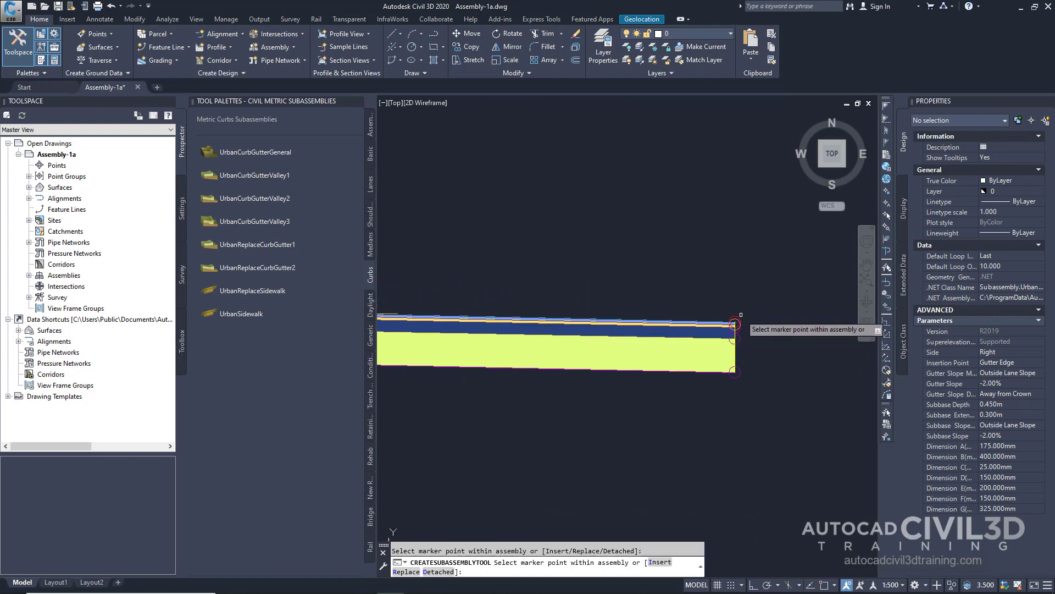
{"action": "scroll", "coordinate": [739, 318], "scroll_direction": "up", "scroll_amount": 6}
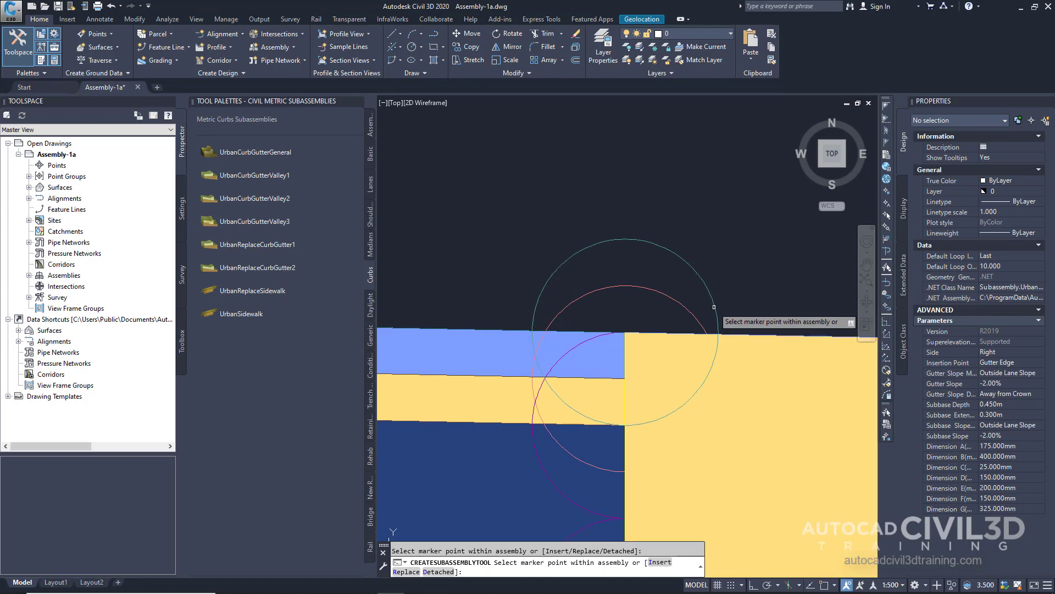
{"action": "left_click", "coordinate": [714, 307]}
{"action": "scroll", "coordinate": [612, 214], "scroll_direction": "down", "scroll_amount": 3}
{"action": "key", "text": "Escape"}
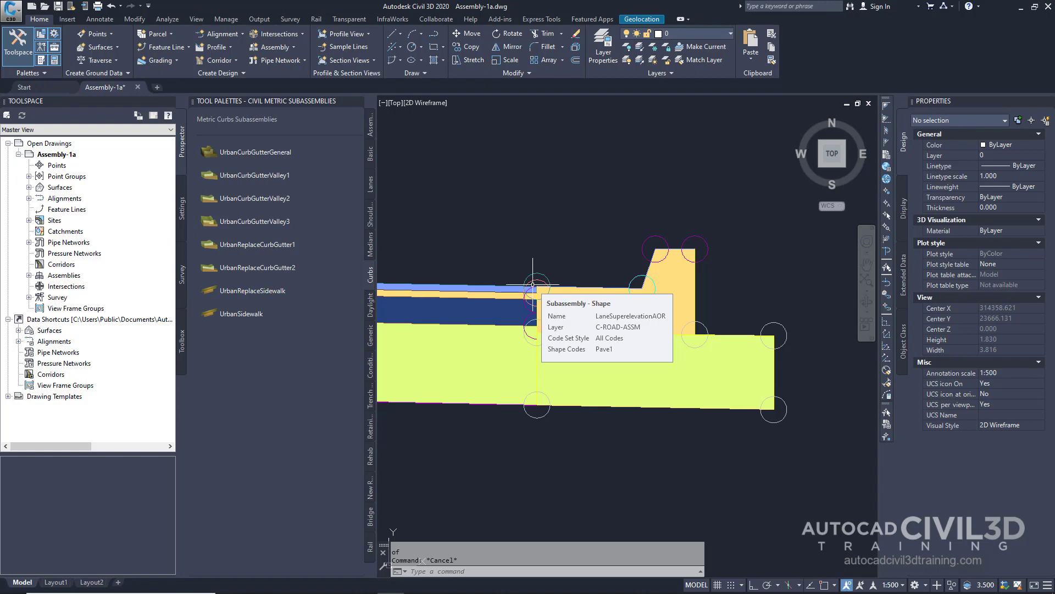
Step: Try stretching the curb's corner grip to the lane's endpoint with an END snap
{"action": "left_click", "coordinate": [605, 268]}
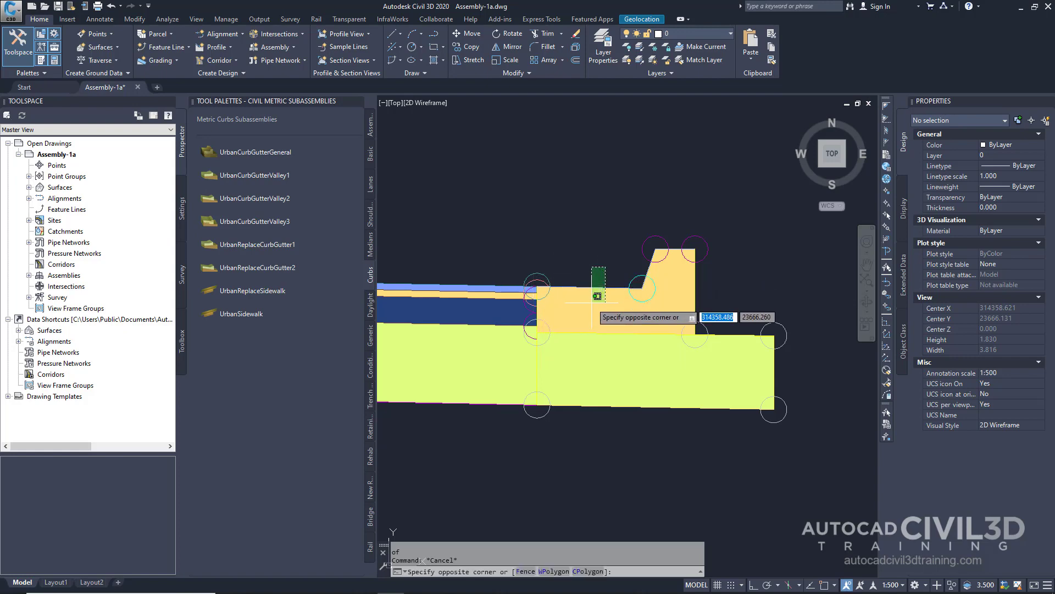
{"action": "left_click", "coordinate": [596, 300]}
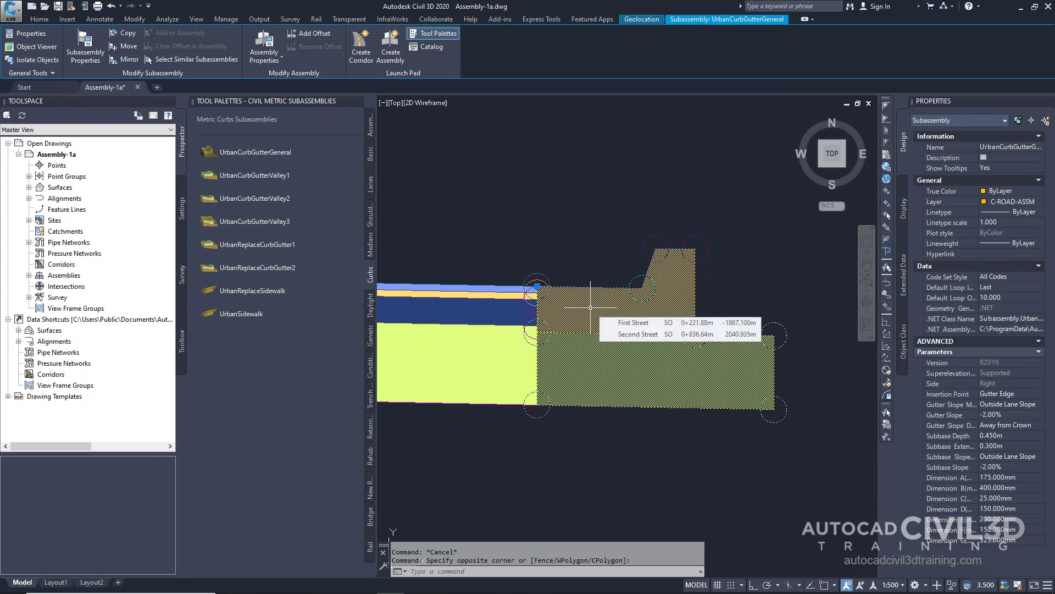
{"action": "scroll", "coordinate": [541, 296], "scroll_direction": "up", "scroll_amount": 4}
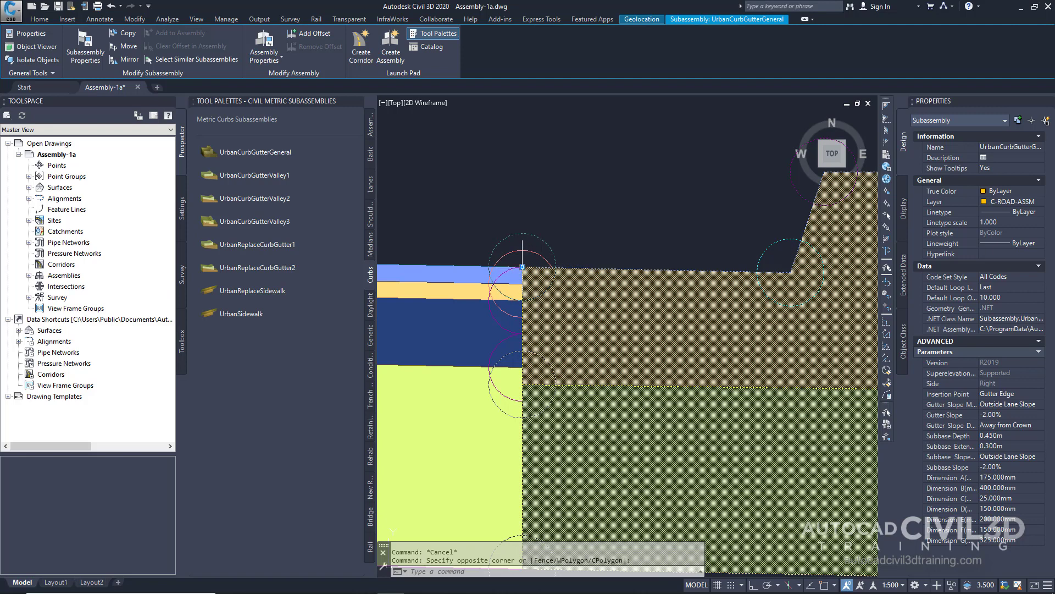
{"action": "left_click", "coordinate": [522, 267]}
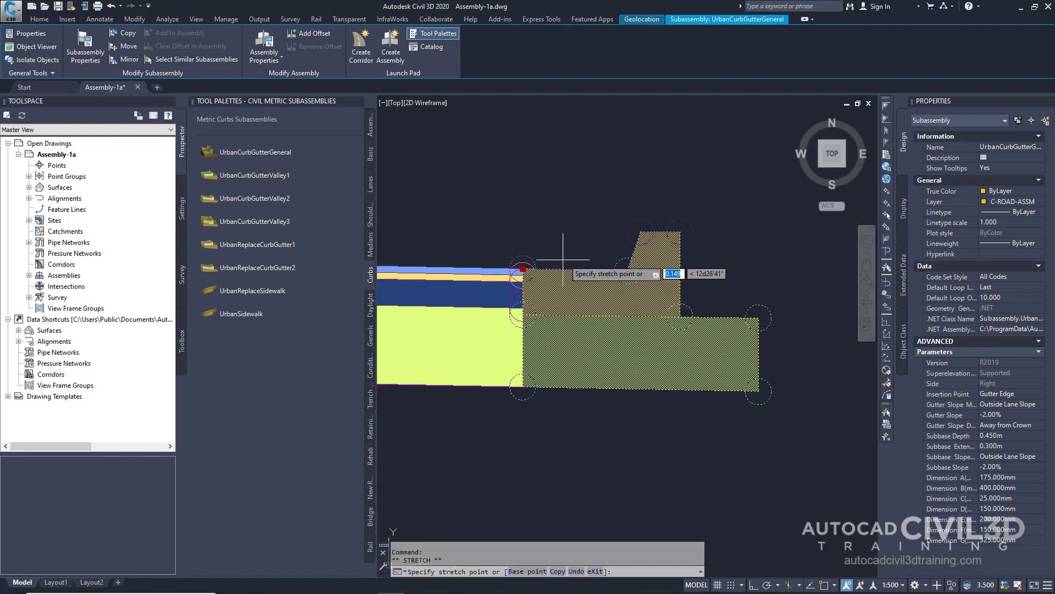
{"action": "left_click", "coordinate": [595, 247]}
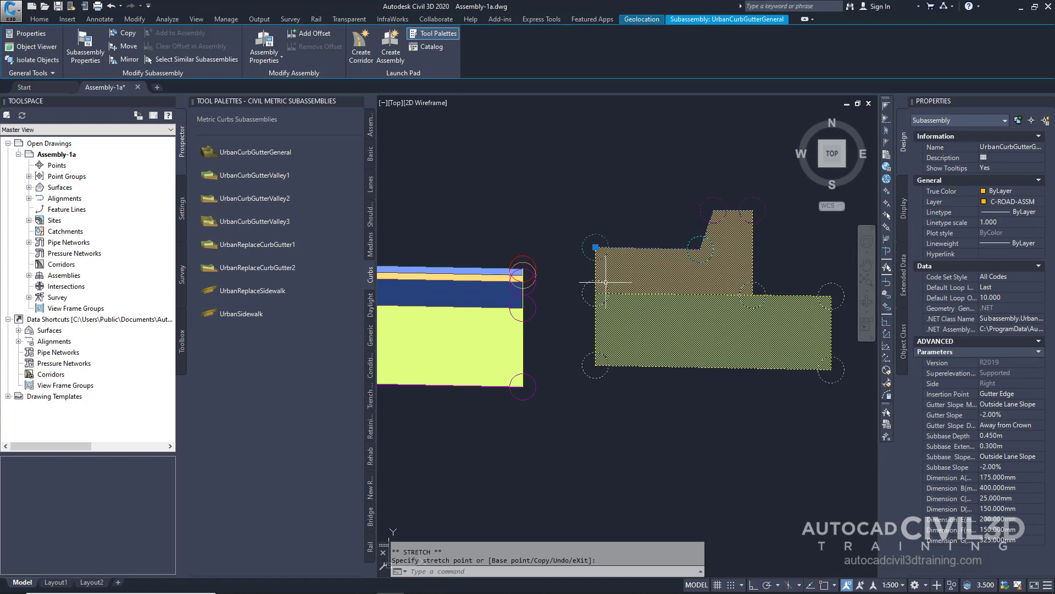
{"action": "left_click", "coordinate": [595, 247]}
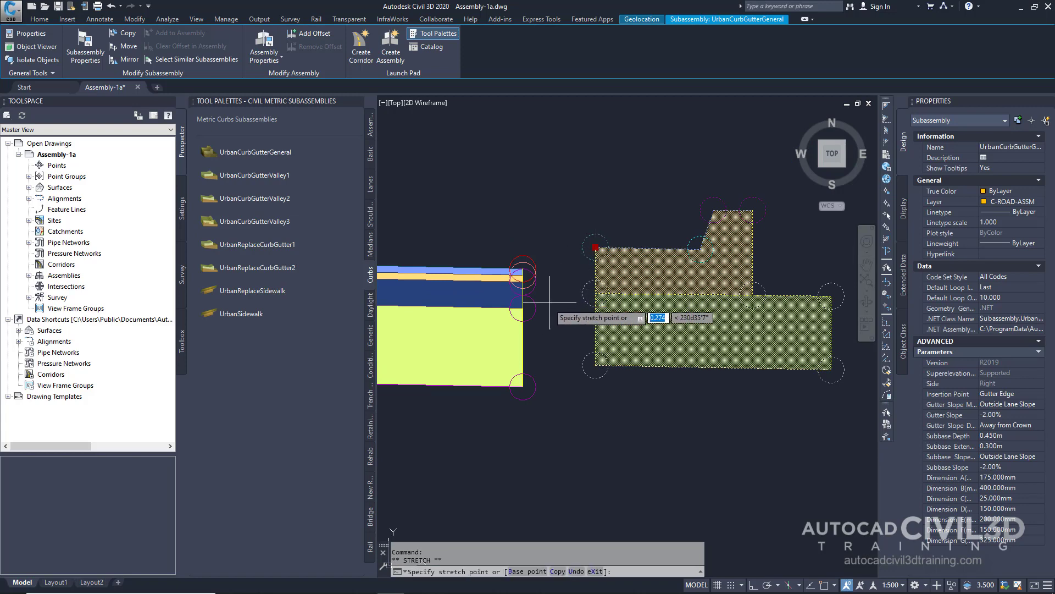
{"action": "scroll", "coordinate": [514, 293], "scroll_direction": "up", "scroll_amount": 6}
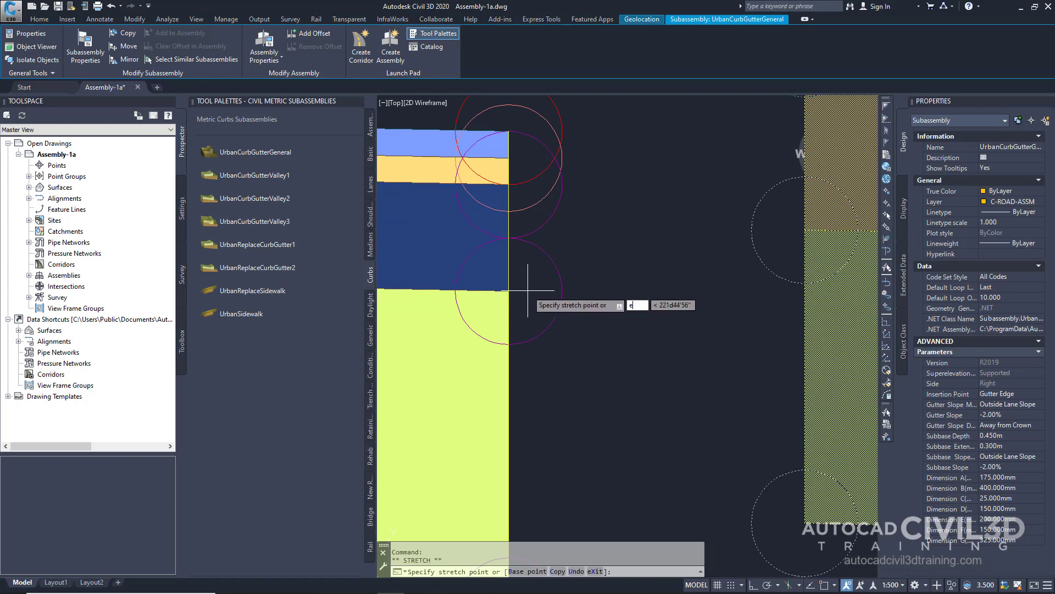
{"action": "type", "text": "end"}
{"action": "key", "text": "Return"}
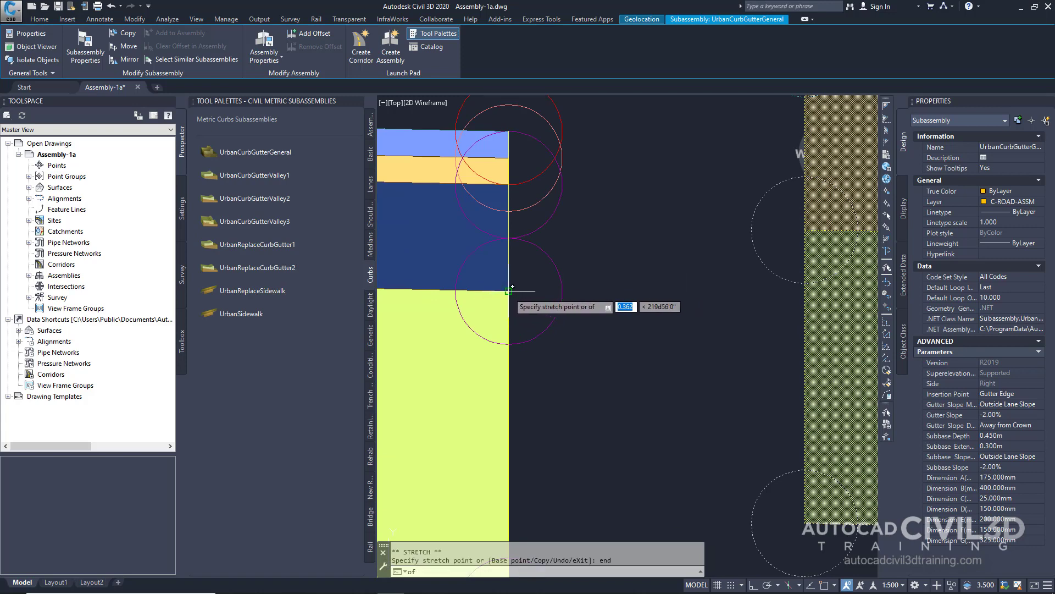
{"action": "left_click", "coordinate": [512, 286]}
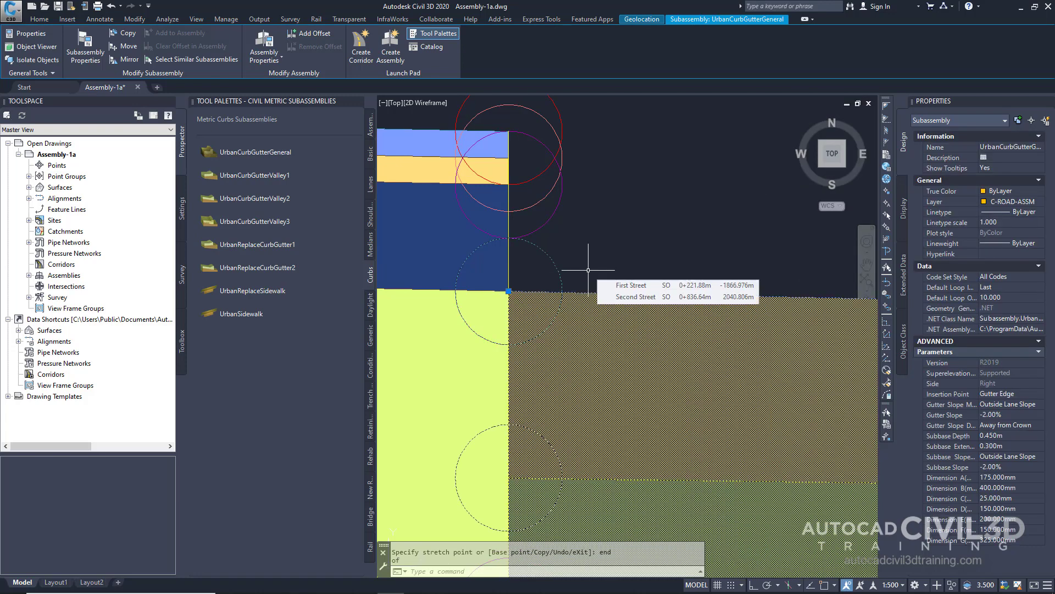
{"action": "key", "text": "Escape"}
{"action": "key", "text": "Escape"}
{"action": "scroll", "coordinate": [588, 270], "scroll_direction": "down", "scroll_amount": 5}
{"action": "middle_click_drag", "start_coordinate": [606, 255], "coordinate": [582, 288]}
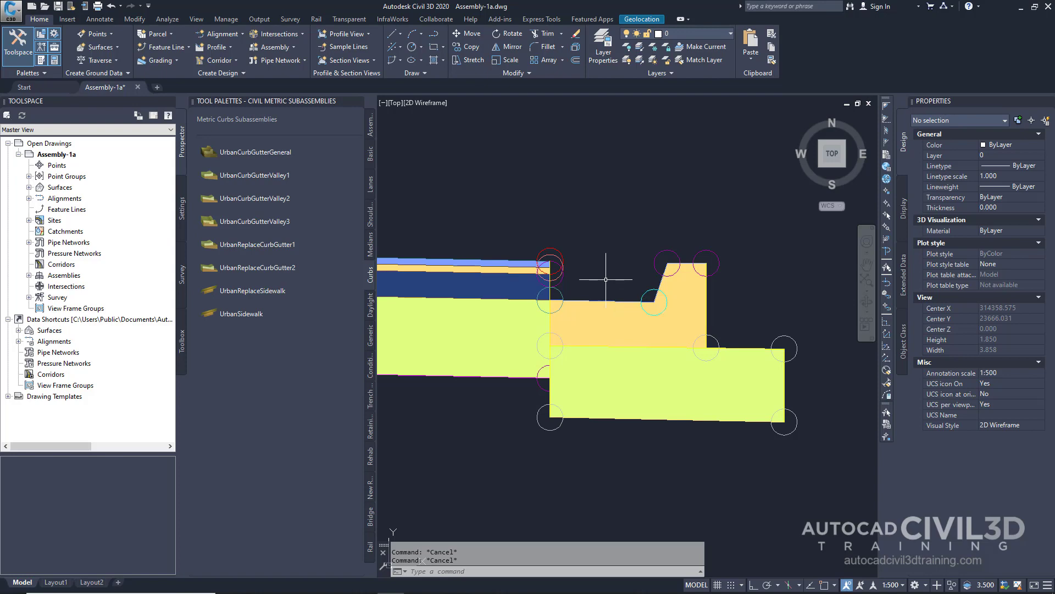
Step: Reselect the curb and stretch its top corner onto the lane's outer endpoint using END
{"action": "left_click", "coordinate": [587, 324]}
{"action": "left_click", "coordinate": [586, 324]}
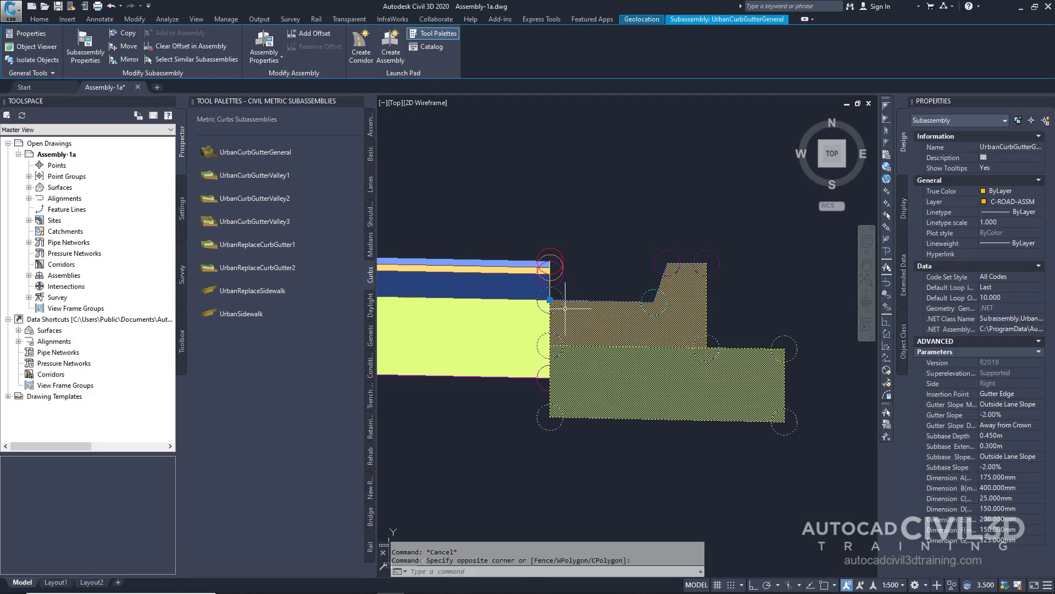
{"action": "scroll", "coordinate": [564, 307], "scroll_direction": "up", "scroll_amount": 5}
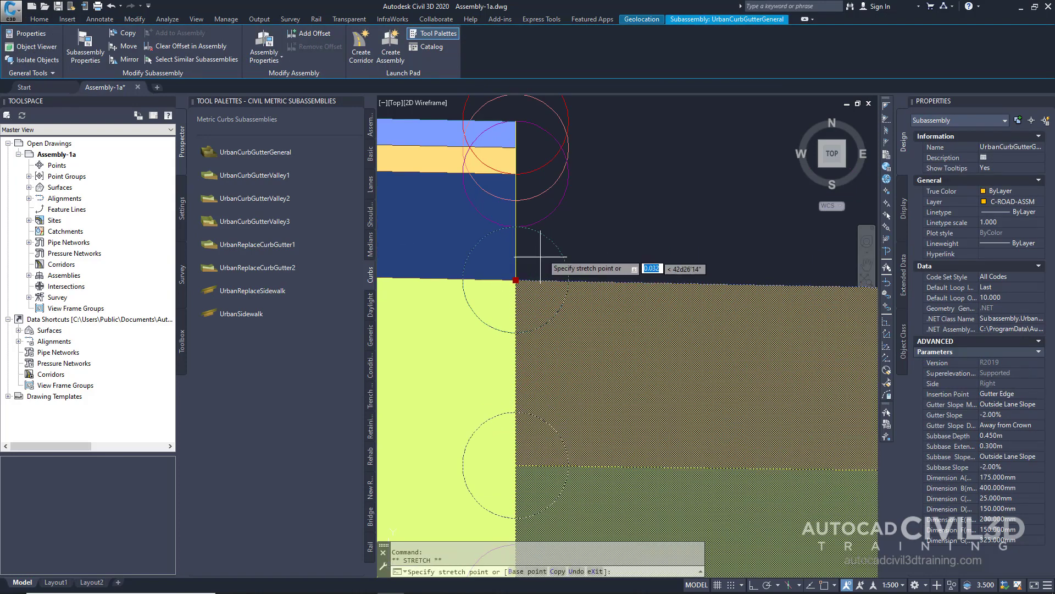
{"action": "scroll", "coordinate": [542, 235], "scroll_direction": "up", "scroll_amount": 2}
{"action": "left_click", "coordinate": [549, 355]}
{"action": "scroll", "coordinate": [561, 238], "scroll_direction": "up", "scroll_amount": 3}
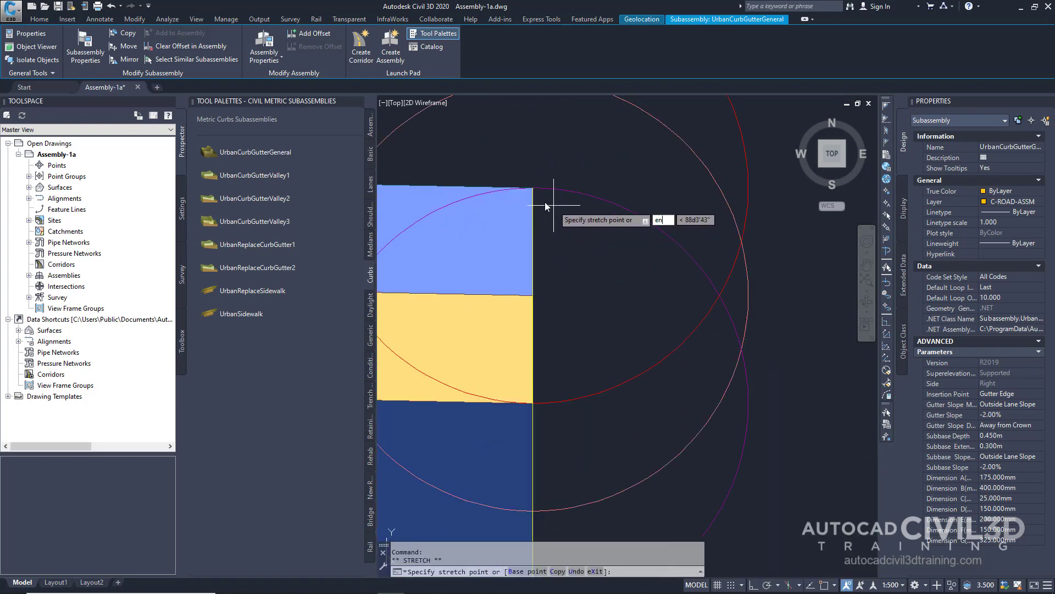
{"action": "type", "text": "end"}
{"action": "key", "text": "Return"}
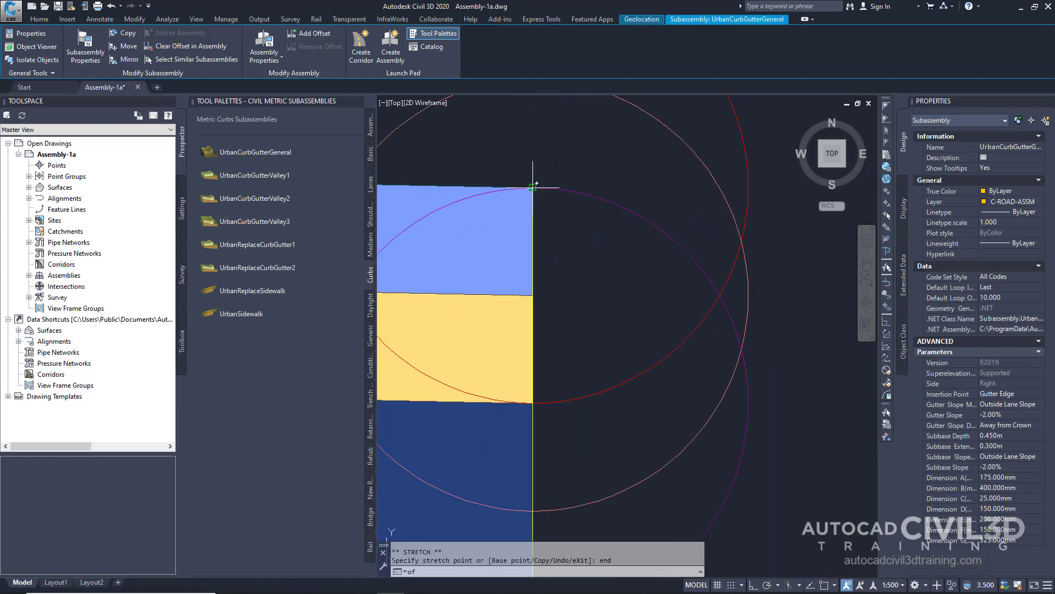
{"action": "left_click", "coordinate": [533, 188]}
{"action": "scroll", "coordinate": [602, 185], "scroll_direction": "down", "scroll_amount": 12}
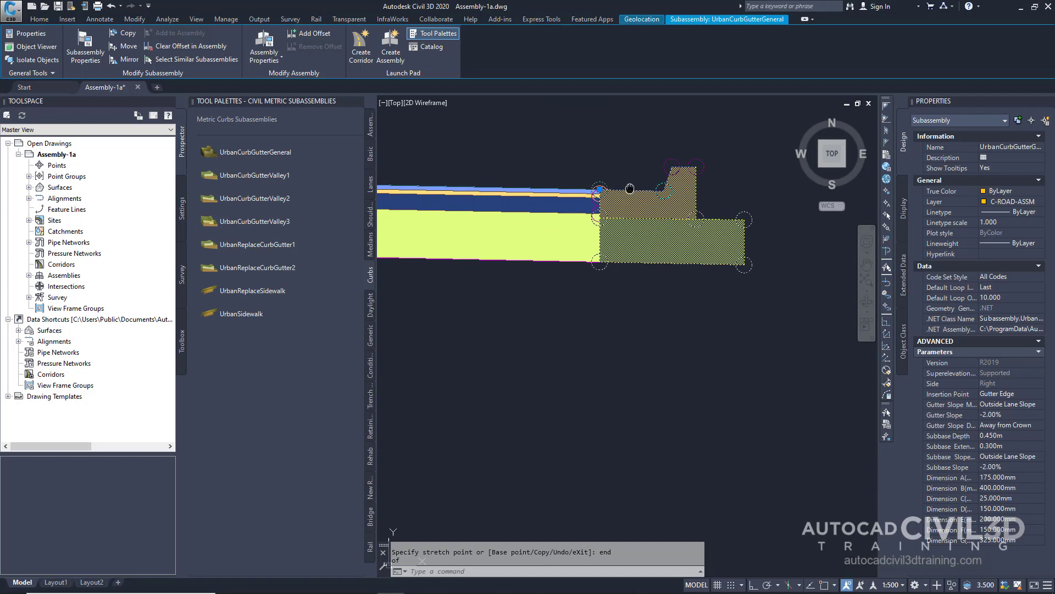
{"action": "middle_click_drag", "start_coordinate": [658, 206], "coordinate": [605, 285]}
{"action": "key", "text": "Escape"}
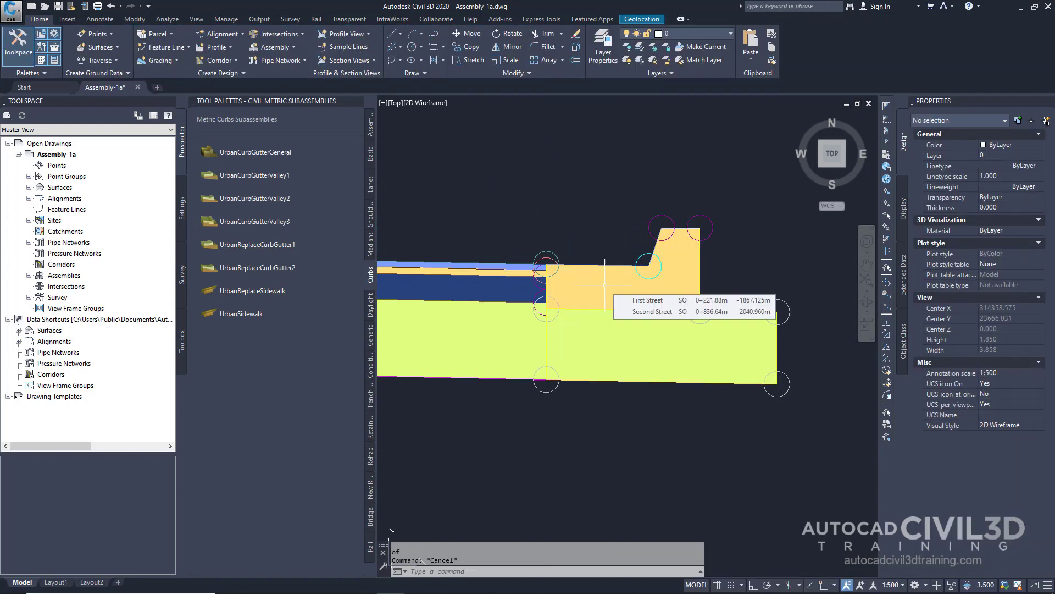
Step: Pick BasicSidewalk from the Basic subassemblies palette
{"action": "scroll", "coordinate": [604, 284], "scroll_direction": "down", "scroll_amount": 2}
{"action": "middle_click_drag", "start_coordinate": [605, 284], "coordinate": [489, 321]}
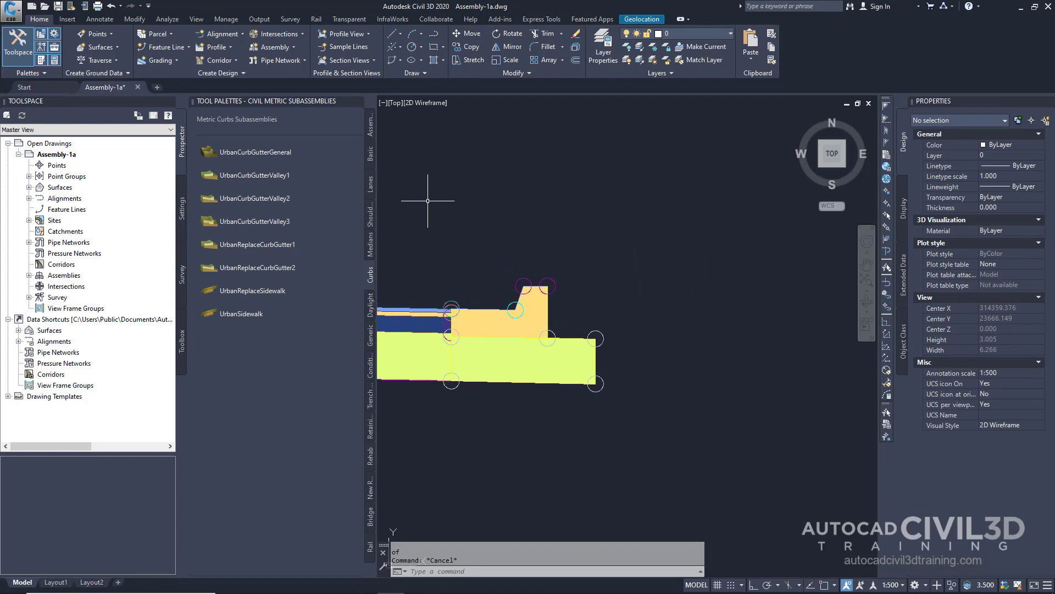
{"action": "left_click", "coordinate": [370, 160]}
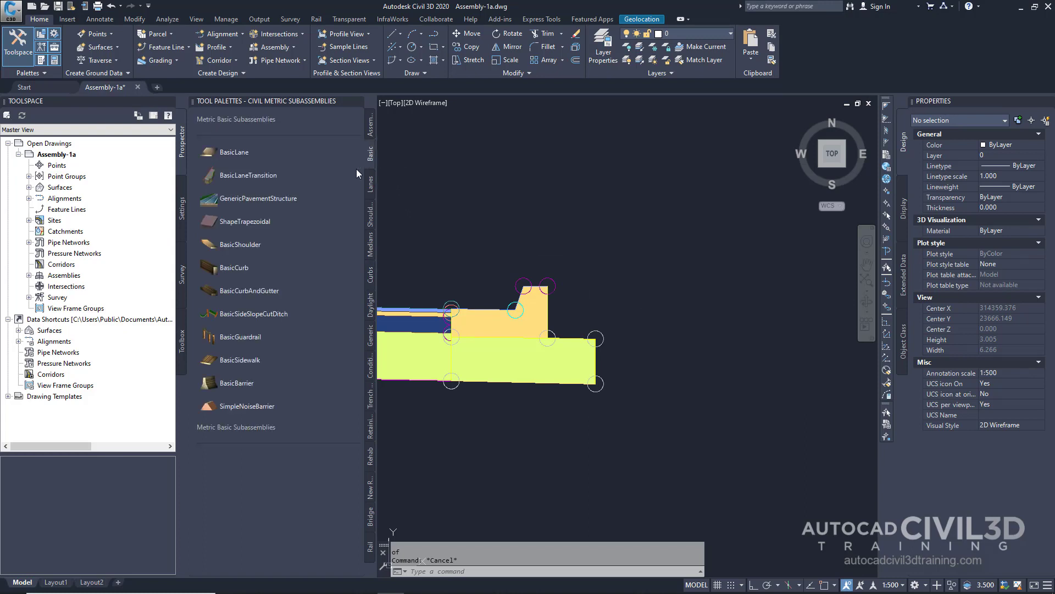
{"action": "left_click", "coordinate": [245, 362]}
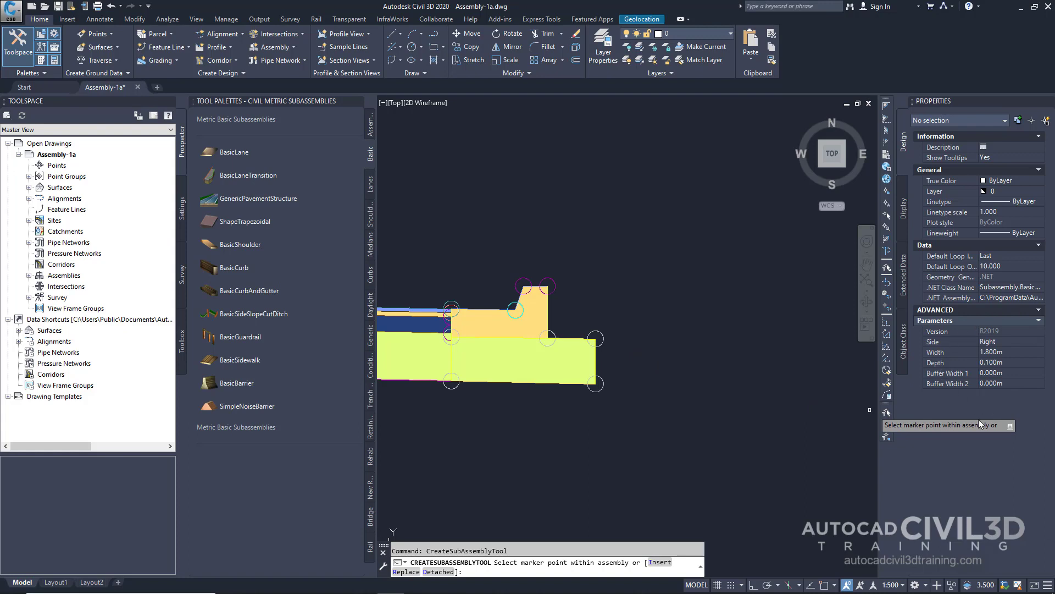
Step: Set the sidewalk width to 1.500 m and the buffer widths to 0.500 m
{"action": "left_click", "coordinate": [1010, 353]}
{"action": "type", "text": "1.5"}
{"action": "key", "text": "Tab"}
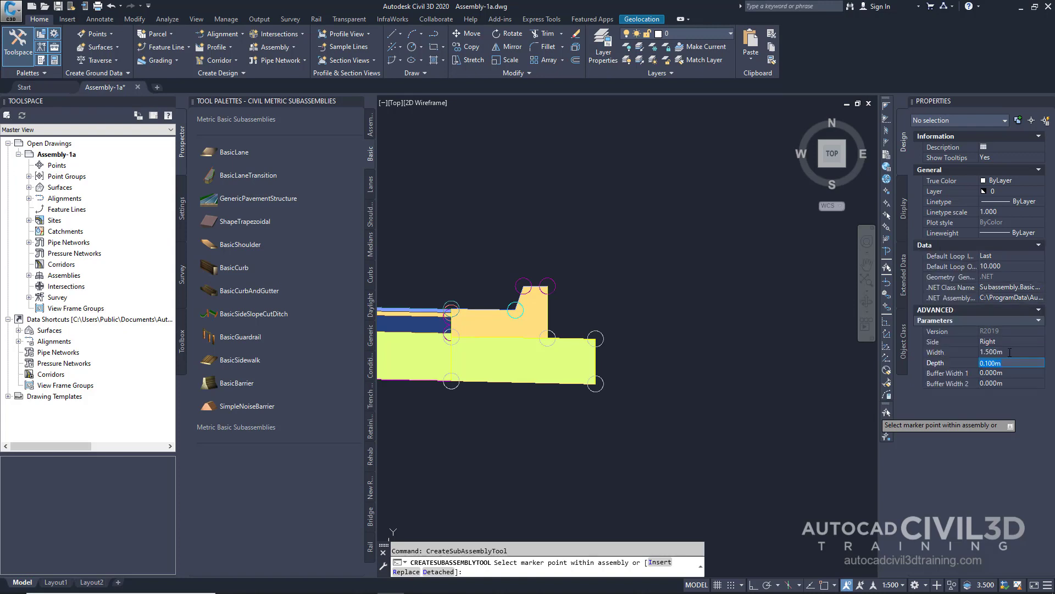
{"action": "key", "text": "Tab"}
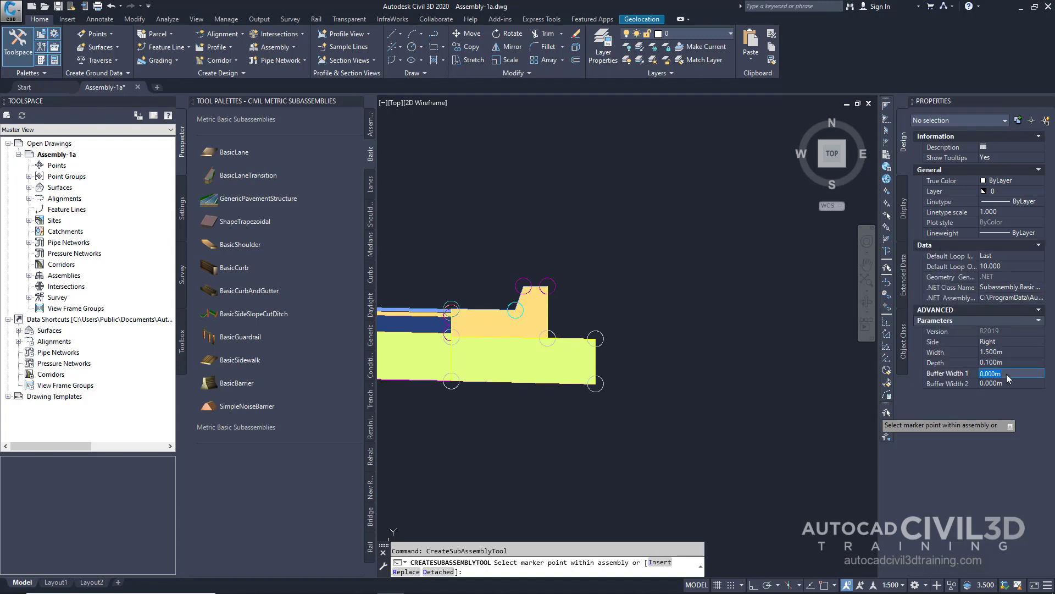
{"action": "type", "text": ".5"}
{"action": "left_click", "coordinate": [1010, 383]}
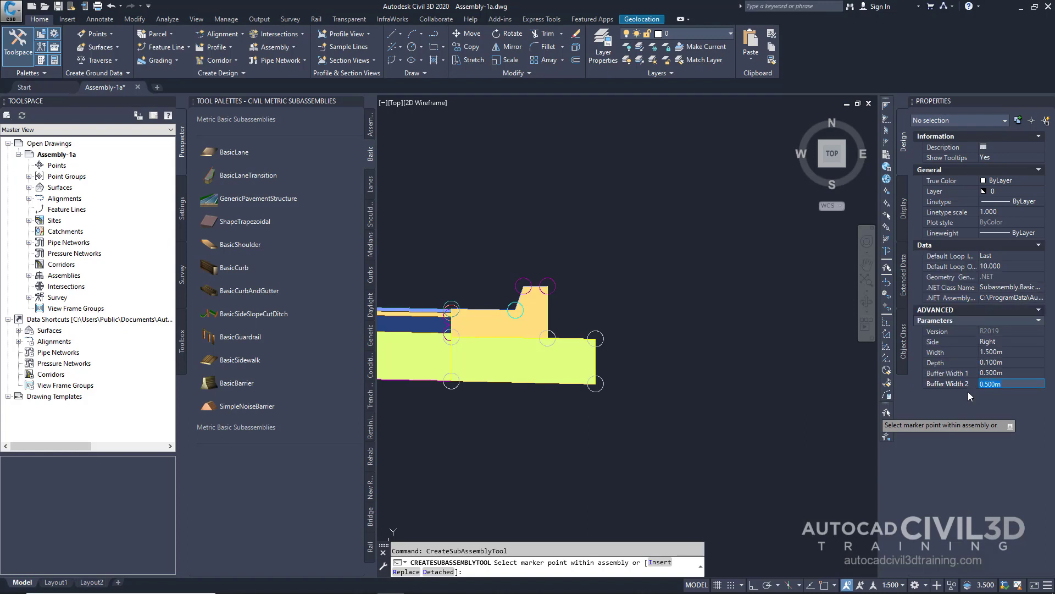
{"action": "scroll", "coordinate": [544, 260], "scroll_direction": "up", "scroll_amount": 5}
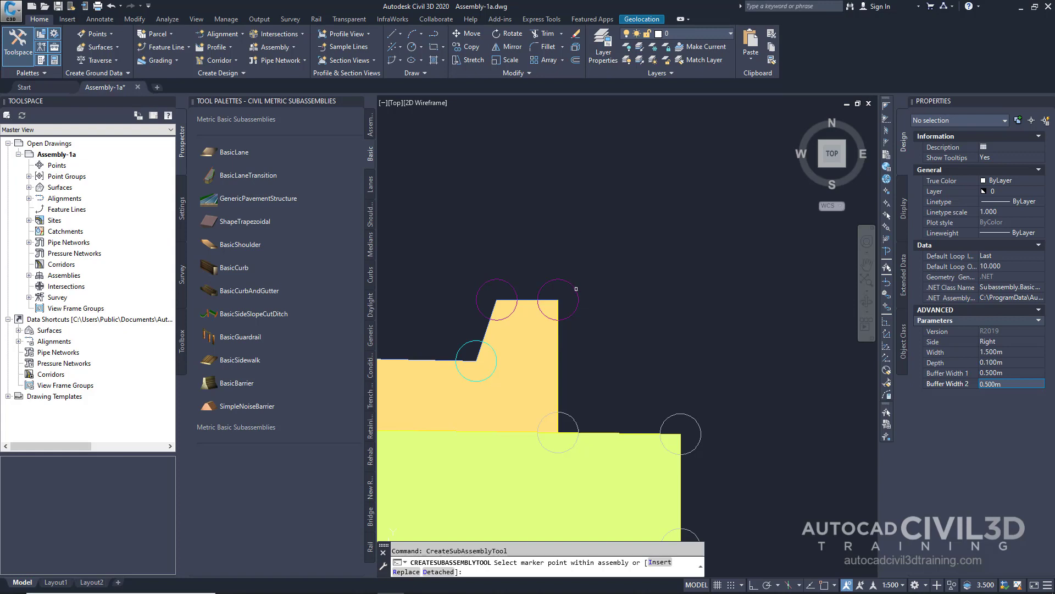
{"action": "scroll", "coordinate": [576, 288], "scroll_direction": "down", "scroll_amount": 5}
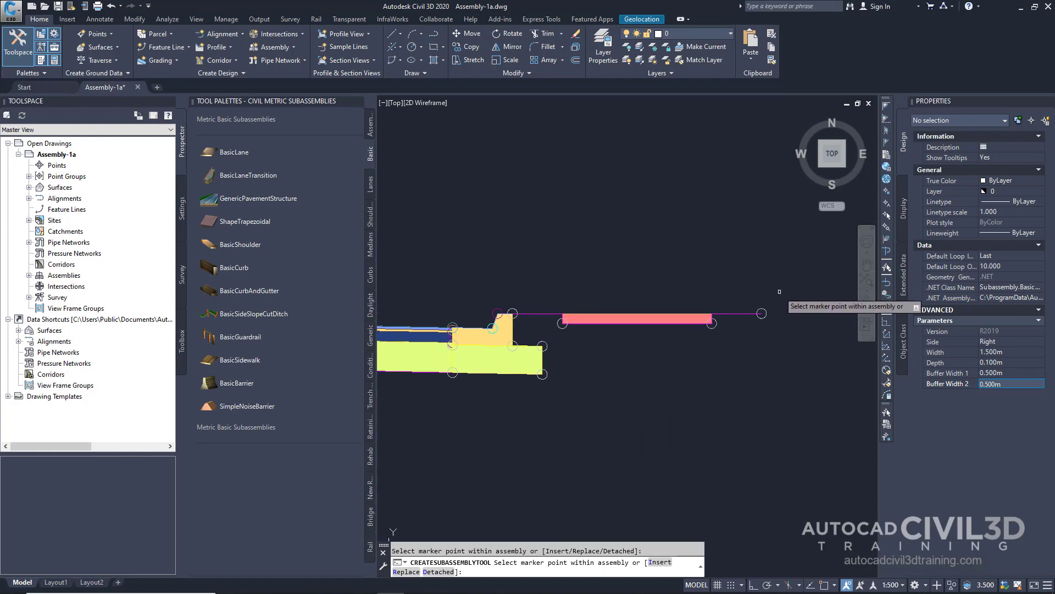
{"action": "middle_click_drag", "start_coordinate": [780, 291], "coordinate": [649, 319]}
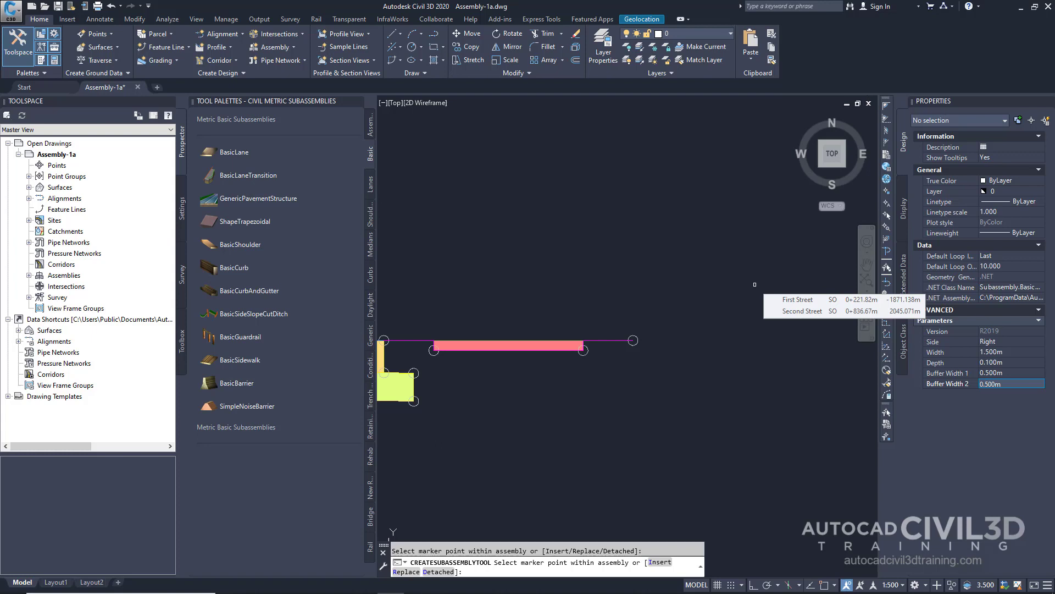
Step: Attach a BasicSideSlopeCutDitch subassembly at the sidewalk's outer end marker
{"action": "key", "text": "Escape"}
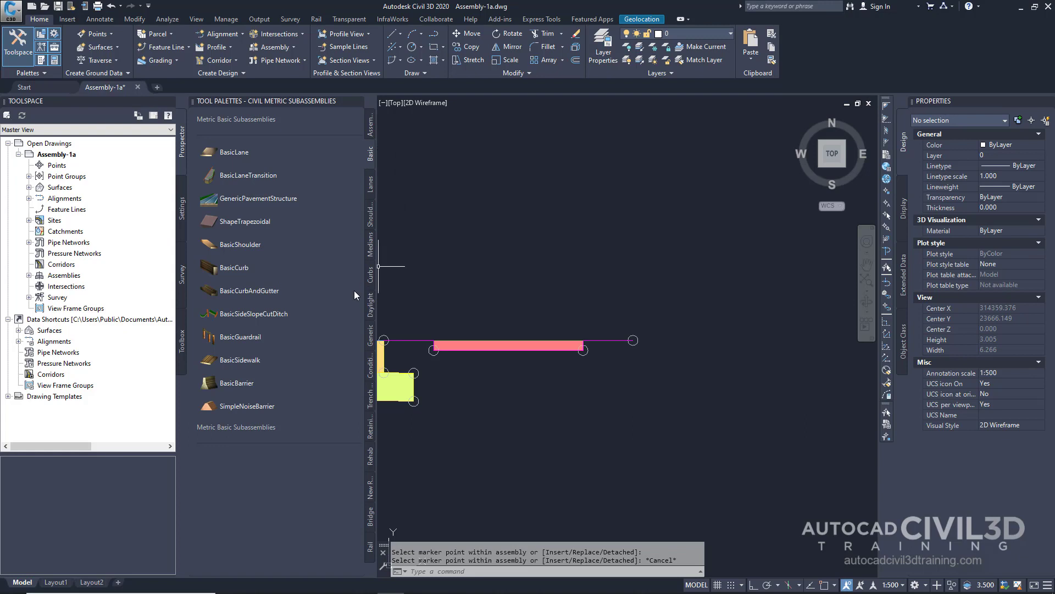
{"action": "left_click", "coordinate": [281, 321]}
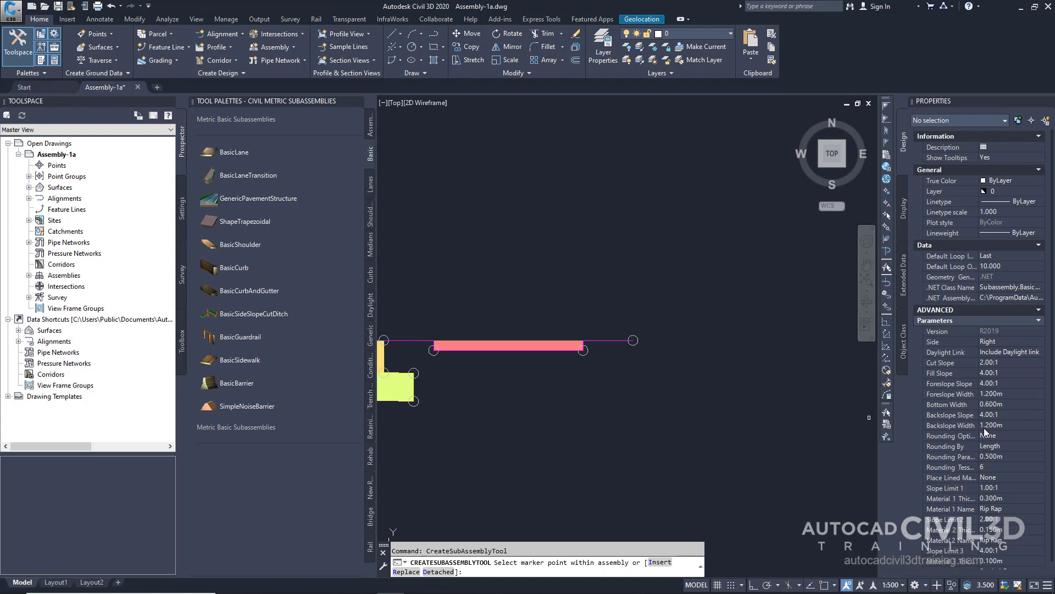
{"action": "scroll", "coordinate": [991, 425], "scroll_direction": "down", "scroll_amount": 1}
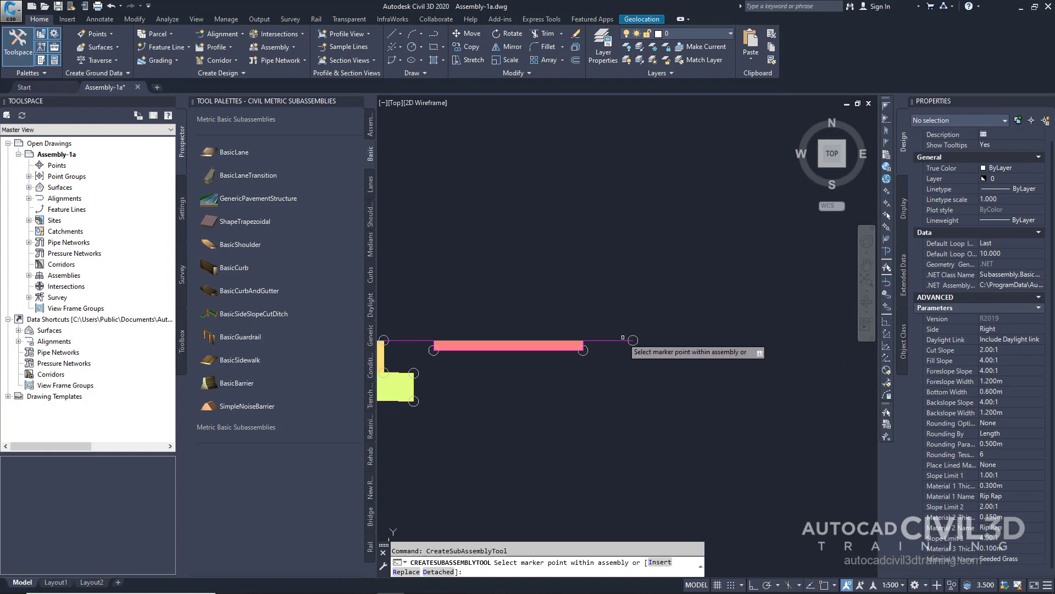
{"action": "scroll", "coordinate": [636, 336], "scroll_direction": "up", "scroll_amount": 2}
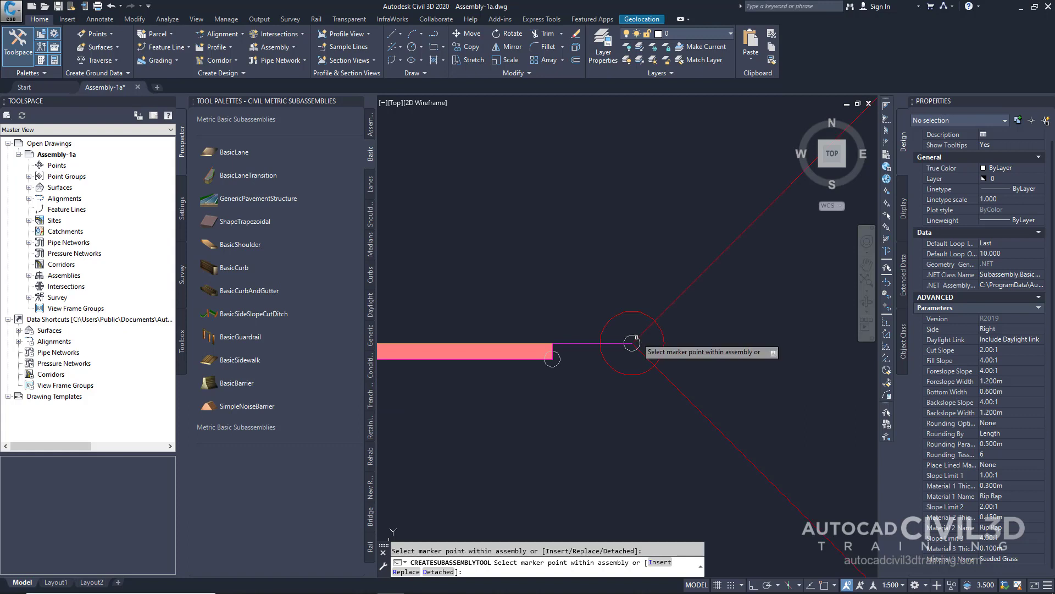
{"action": "scroll", "coordinate": [632, 342], "scroll_direction": "down", "scroll_amount": 4}
{"action": "left_click", "coordinate": [636, 338]}
{"action": "scroll", "coordinate": [636, 338], "scroll_direction": "down", "scroll_amount": 1}
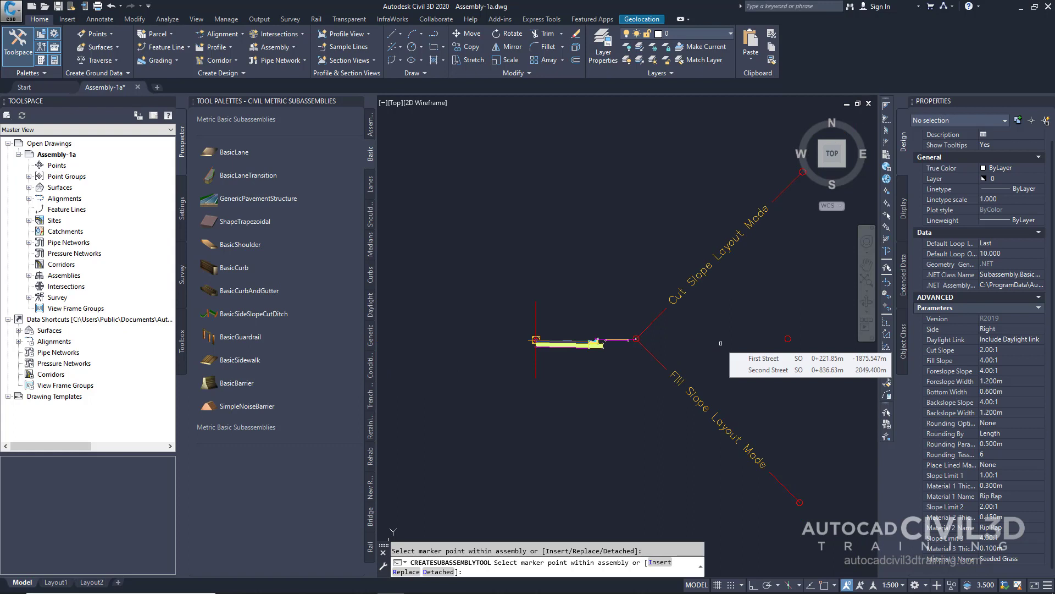
{"action": "key", "text": "Escape"}
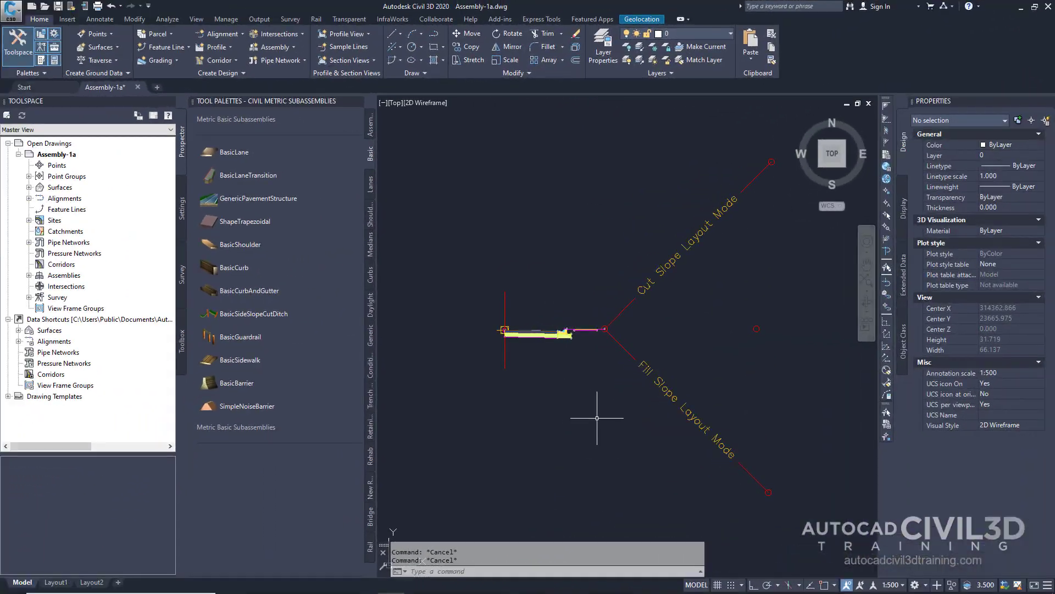
Step: Window-select the four right-side subassemblies and mirror them about the baseline marker
{"action": "left_click", "coordinate": [702, 186]}
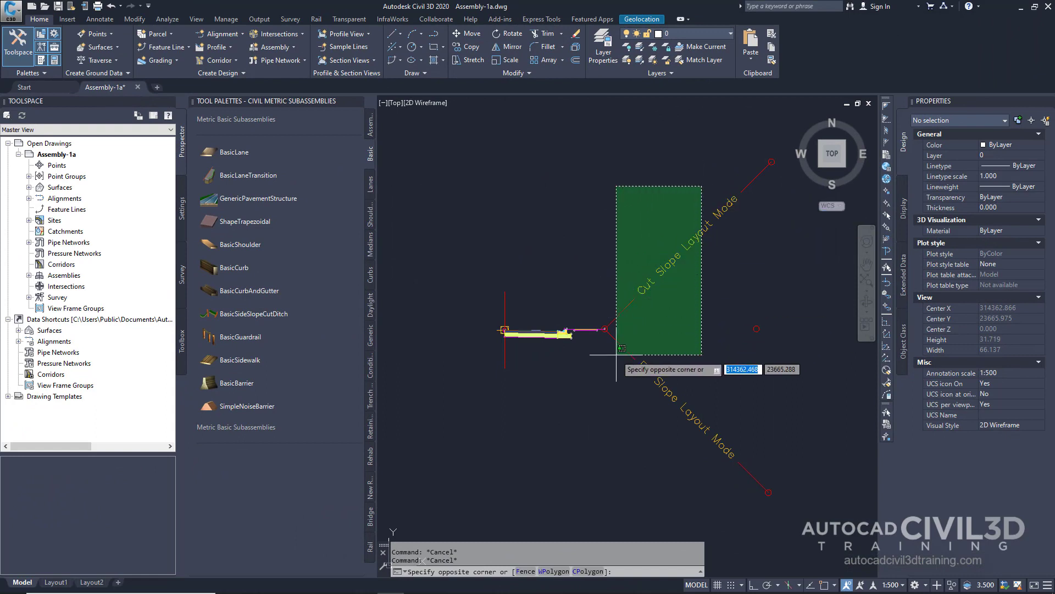
{"action": "left_click", "coordinate": [515, 477]}
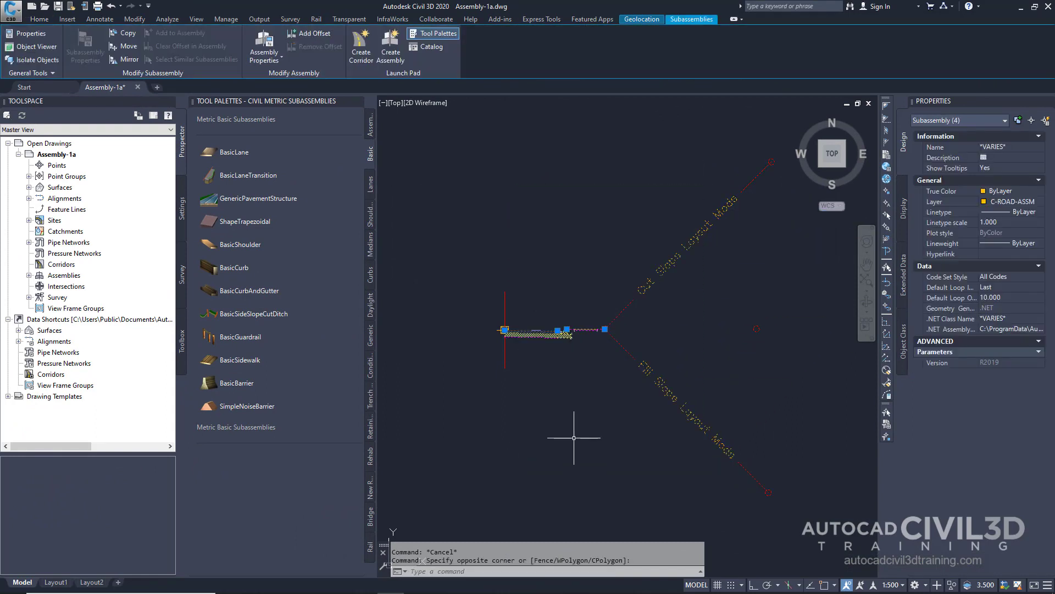
{"action": "right_click", "coordinate": [579, 411]}
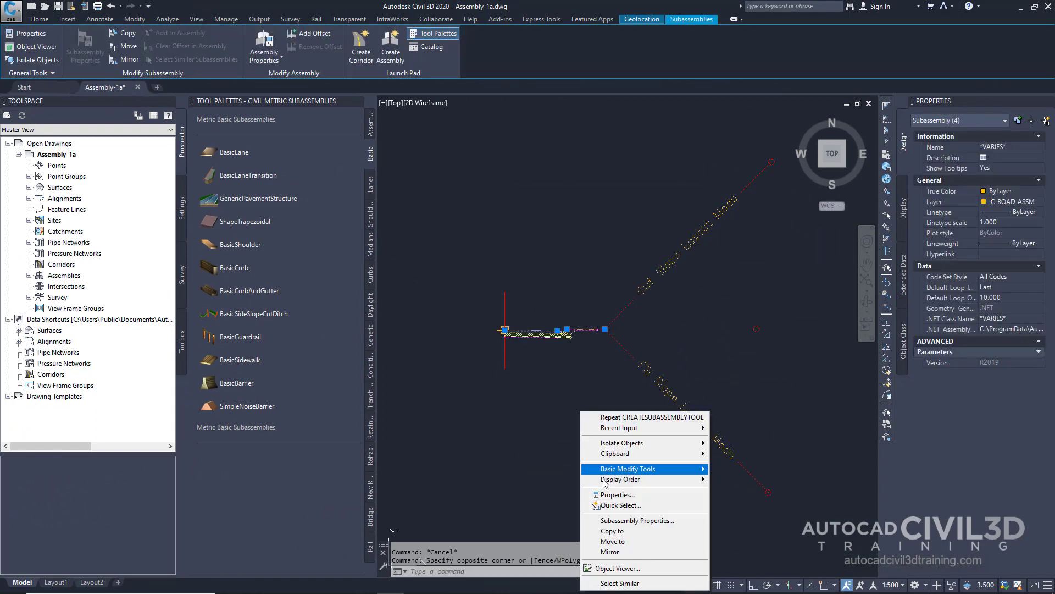
{"action": "left_click", "coordinate": [612, 552]}
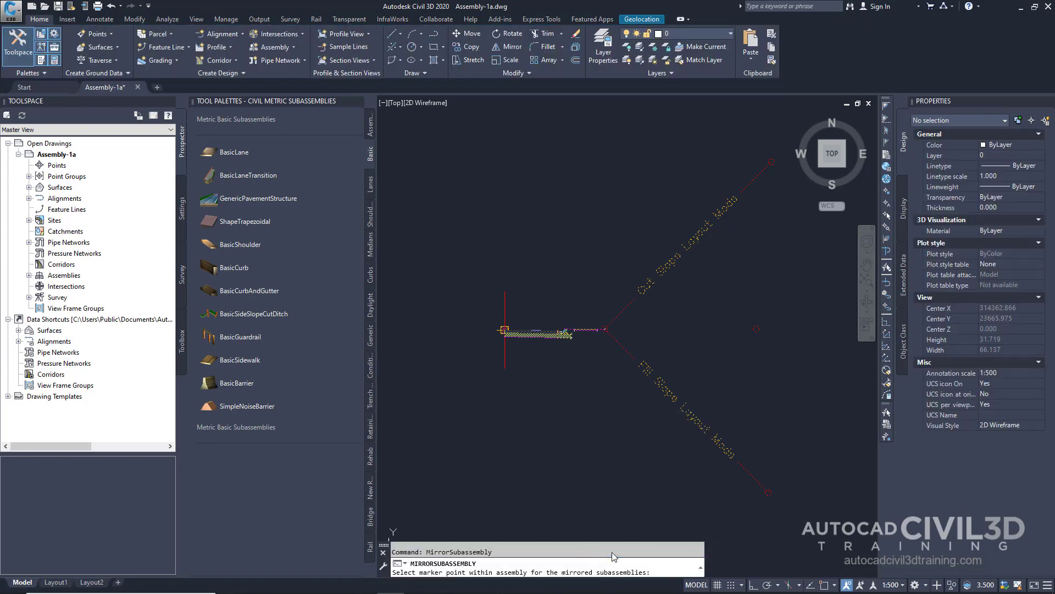
{"action": "scroll", "coordinate": [504, 330], "scroll_direction": "up", "scroll_amount": 10}
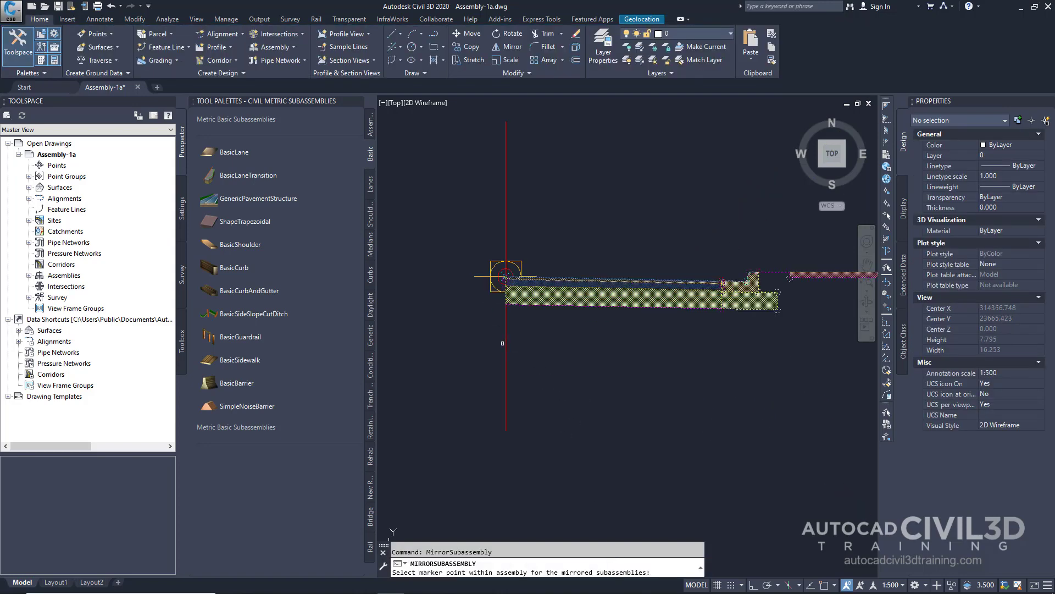
{"action": "middle_click_drag", "start_coordinate": [502, 297], "coordinate": [584, 385]}
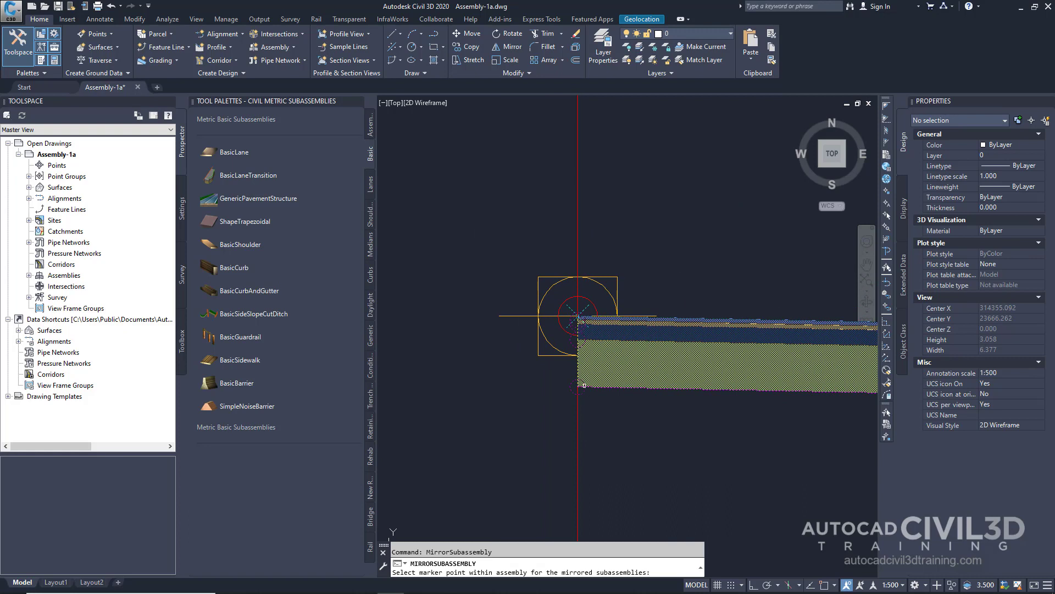
{"action": "left_click", "coordinate": [548, 354]}
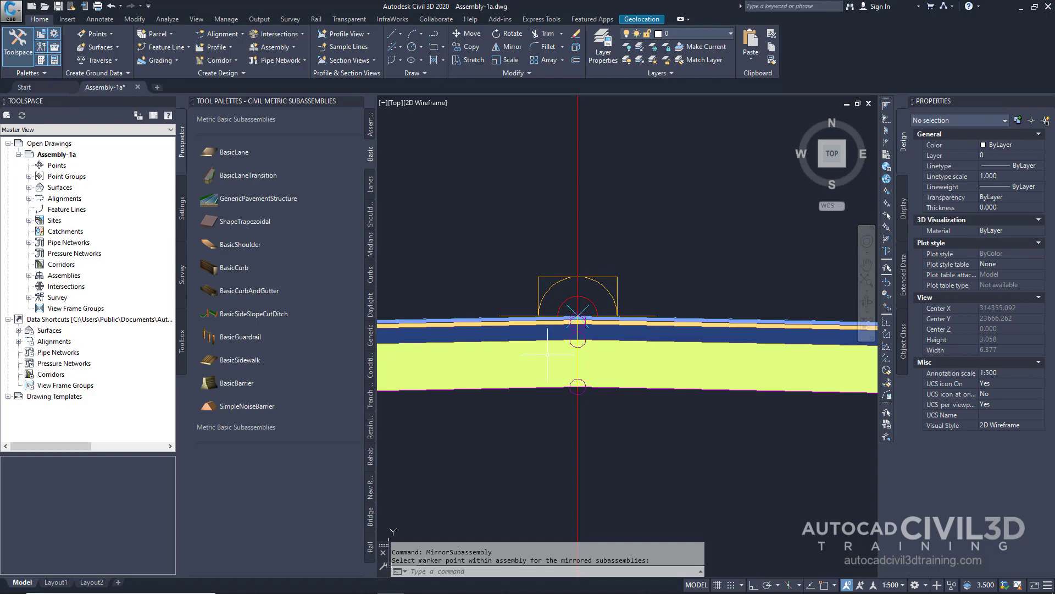
{"action": "scroll", "coordinate": [547, 354], "scroll_direction": "down", "scroll_amount": 10}
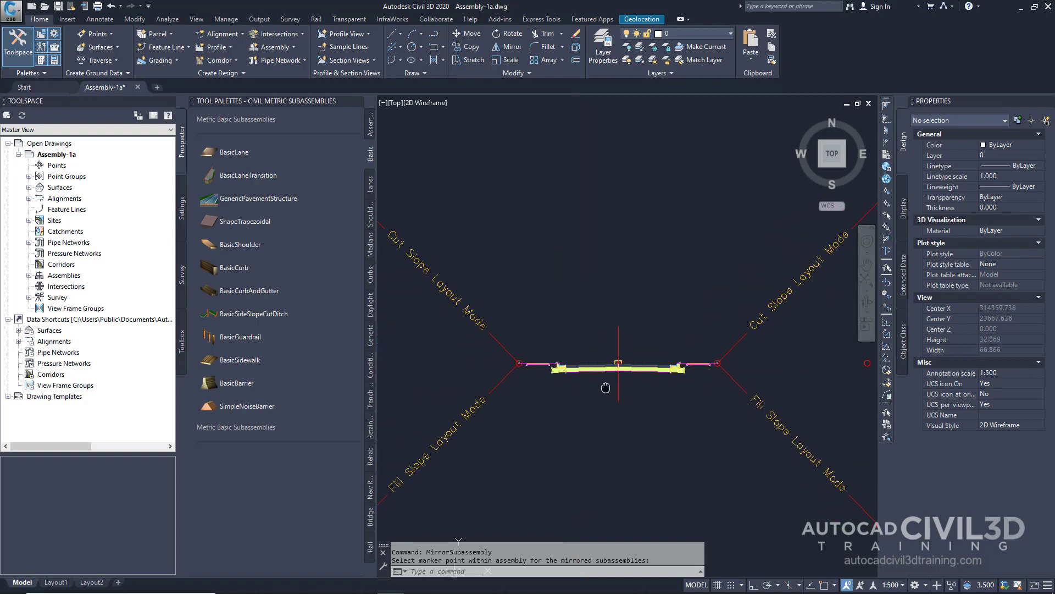